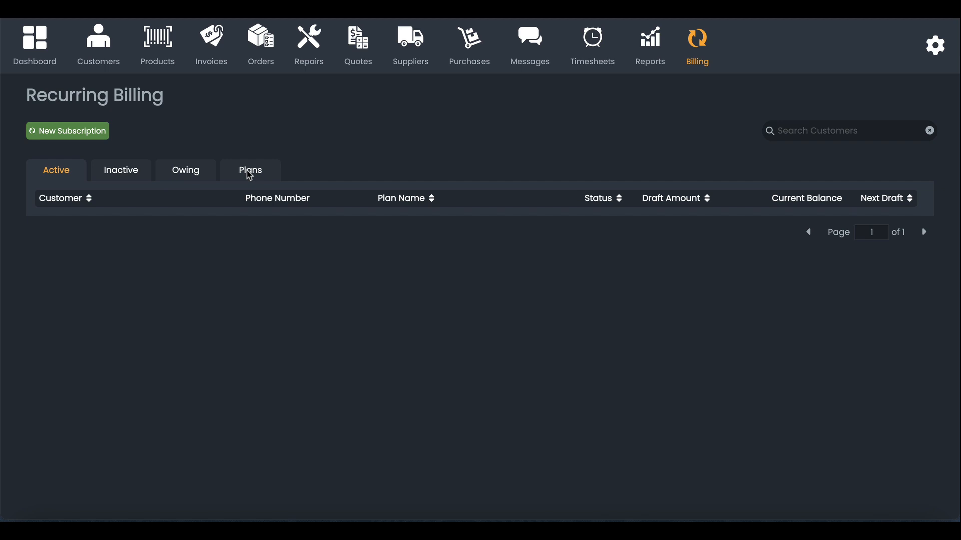
Step: Switch the Recurring Billing page to its Plans list
{"action": "left_click", "coordinate": [249, 175]}
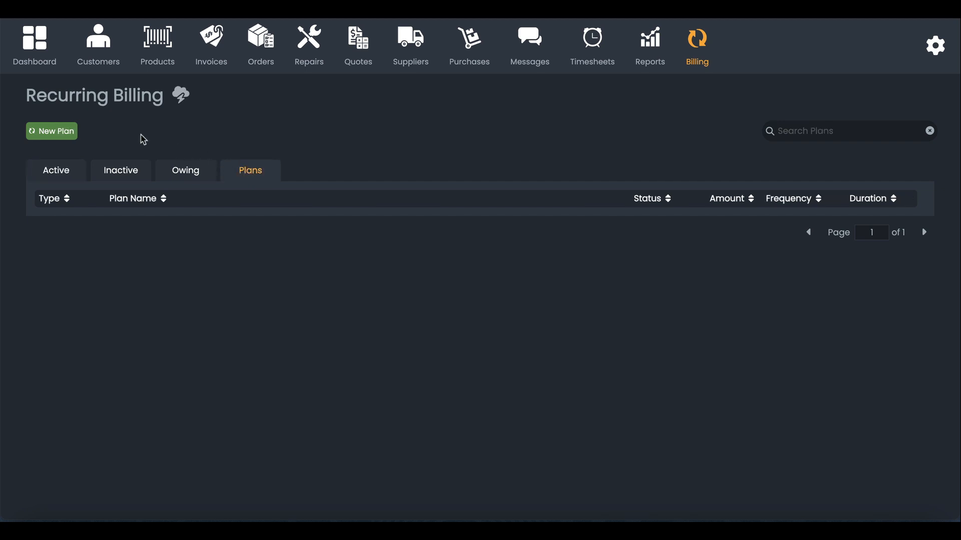
Step: Create and save a Music Lessons plan at 110, Monthly, until cancelled, Individual
{"action": "left_click", "coordinate": [59, 134]}
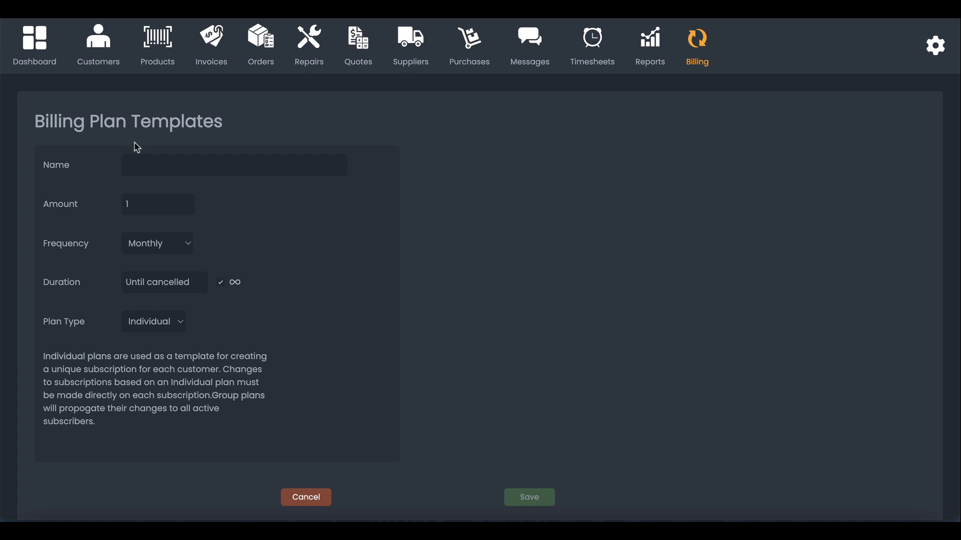
{"action": "type", "text": "Mus"}
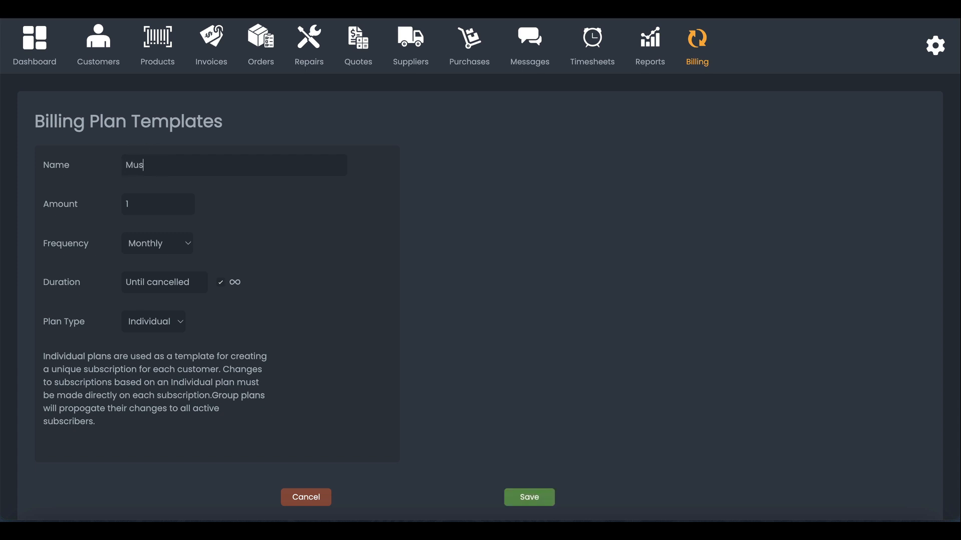
{"action": "type", "text": "ic Lessons"}
{"action": "double_click", "coordinate": [151, 207]}
{"action": "type", "text": "110"}
{"action": "left_click", "coordinate": [156, 244]}
{"action": "left_click", "coordinate": [156, 245]}
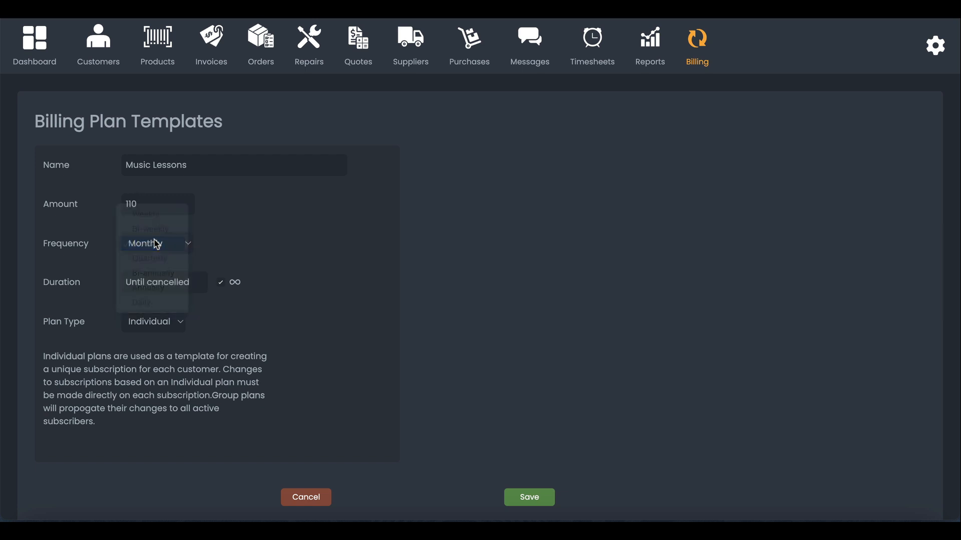
{"action": "left_click", "coordinate": [157, 245]}
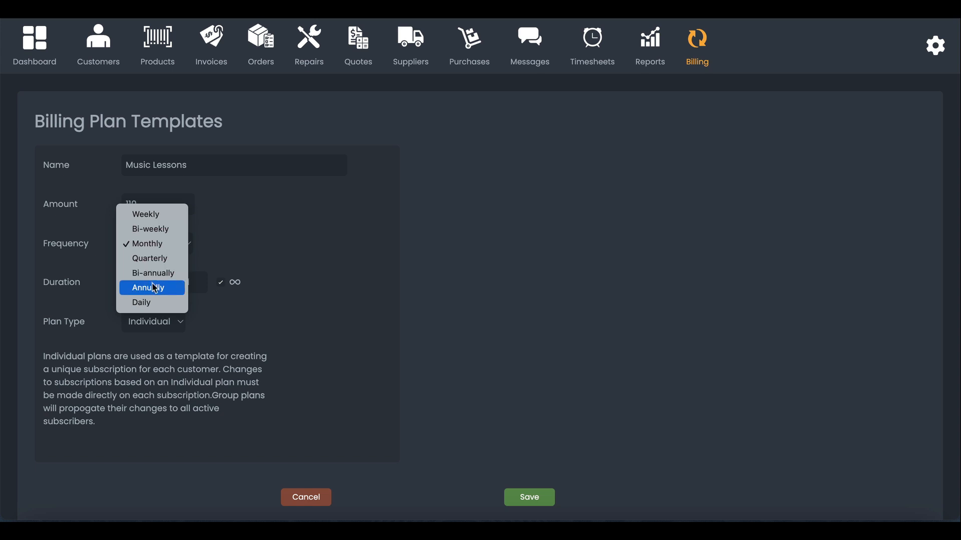
{"action": "left_click", "coordinate": [244, 235]}
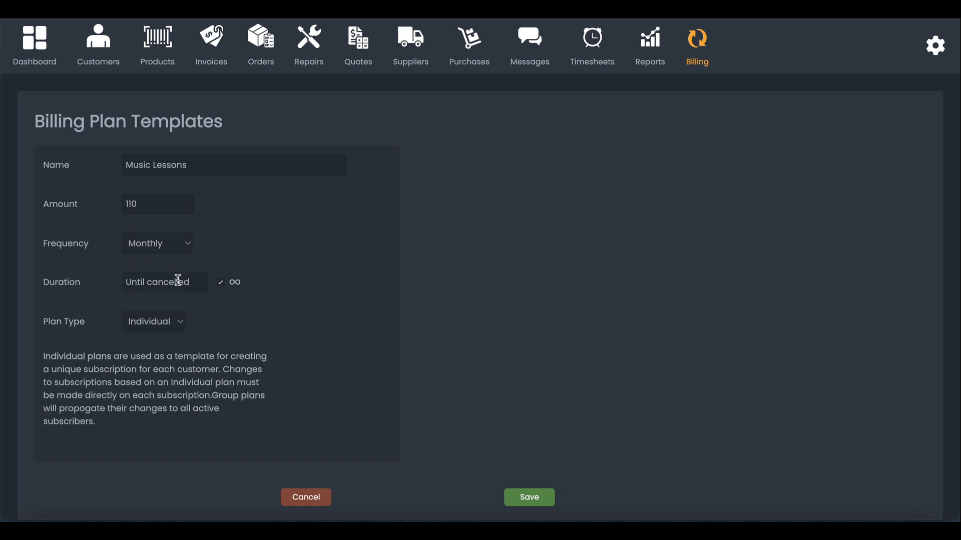
{"action": "left_click", "coordinate": [154, 323]}
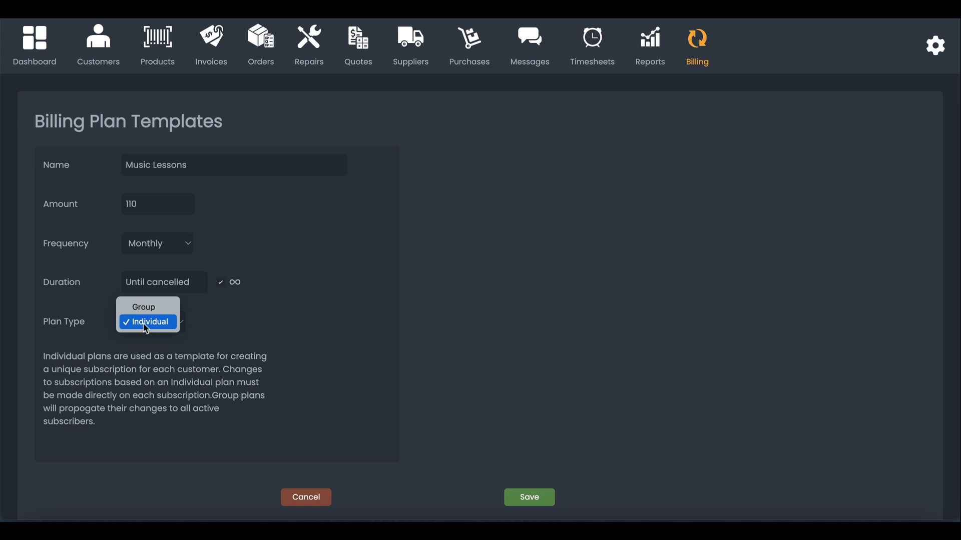
{"action": "left_click", "coordinate": [300, 326]}
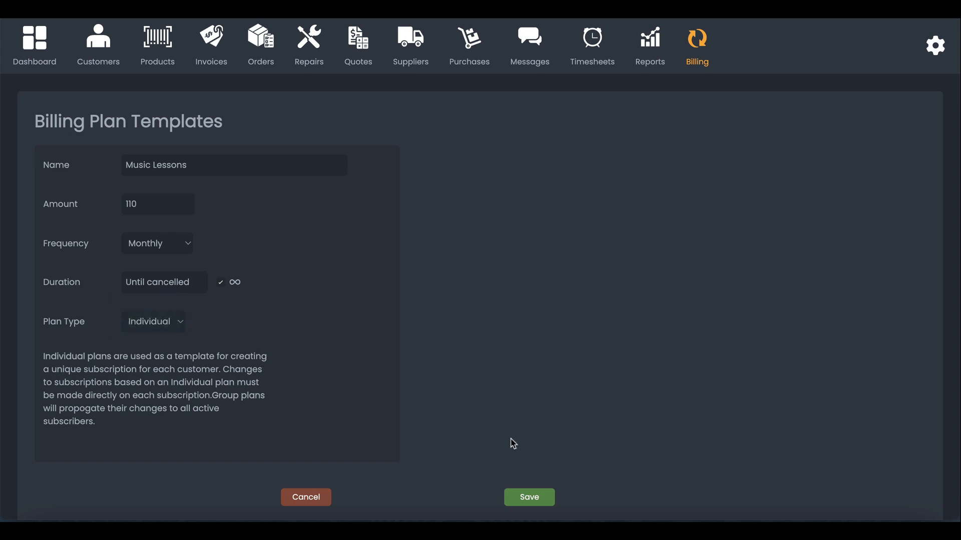
{"action": "left_click", "coordinate": [525, 496]}
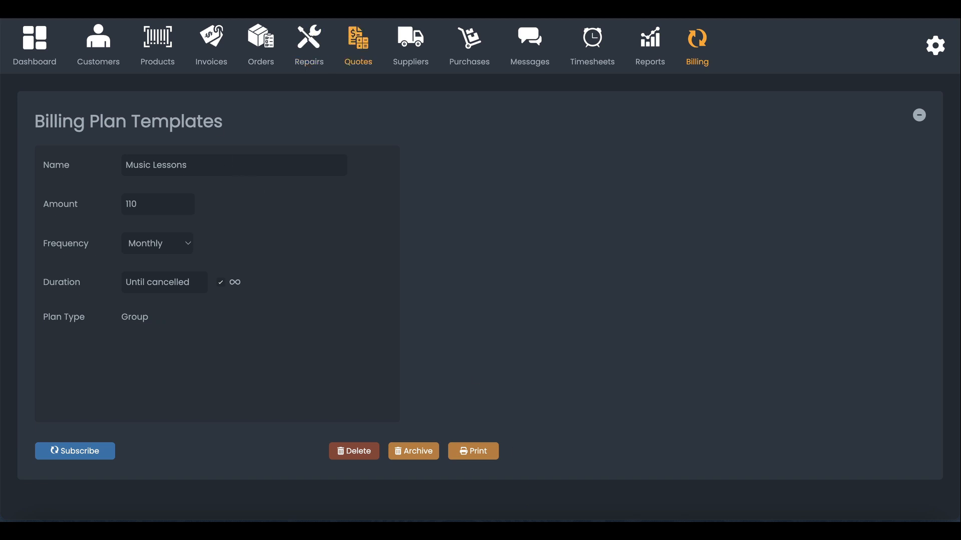
Step: Open the second customer from the Customers list and start a new subscription for them
{"action": "left_click", "coordinate": [703, 38]}
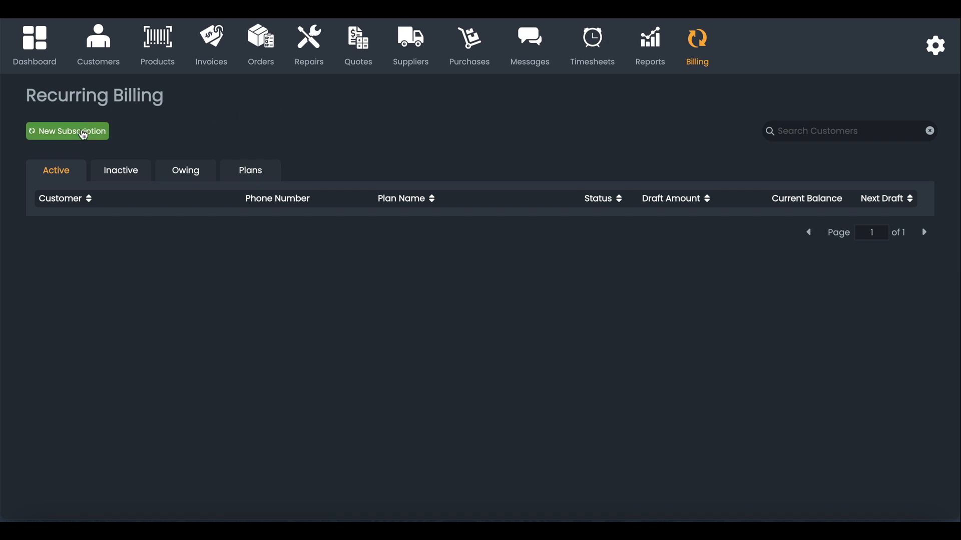
{"action": "left_click", "coordinate": [97, 38]}
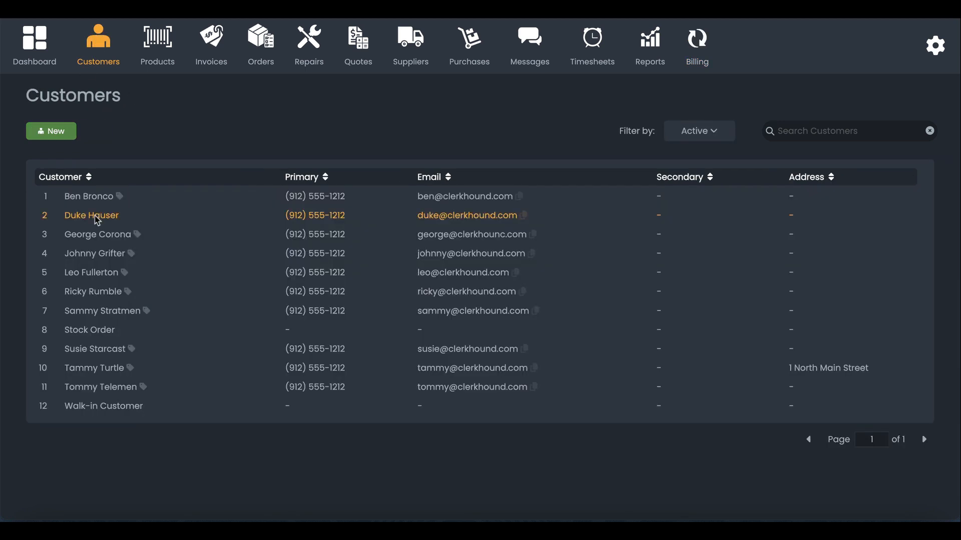
{"action": "left_click", "coordinate": [100, 215]}
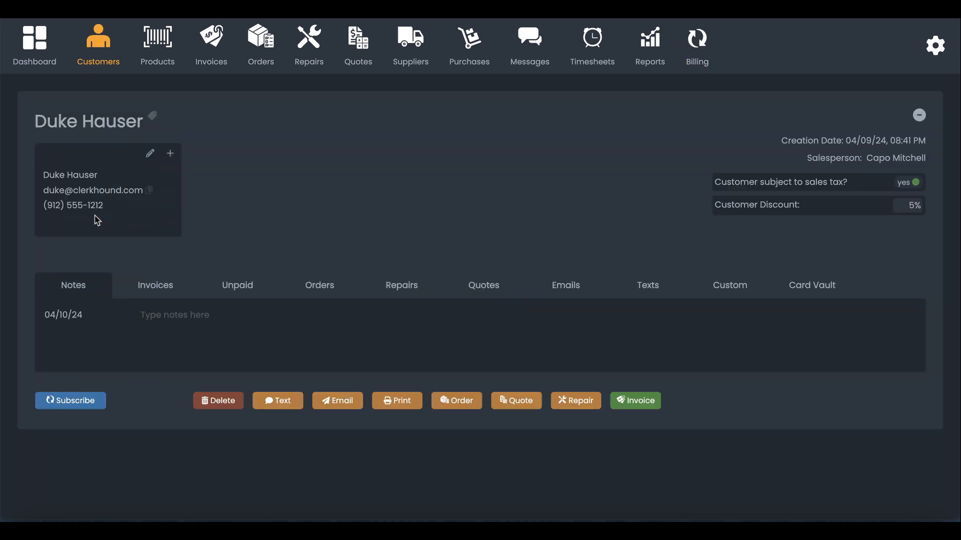
{"action": "left_click", "coordinate": [84, 401]}
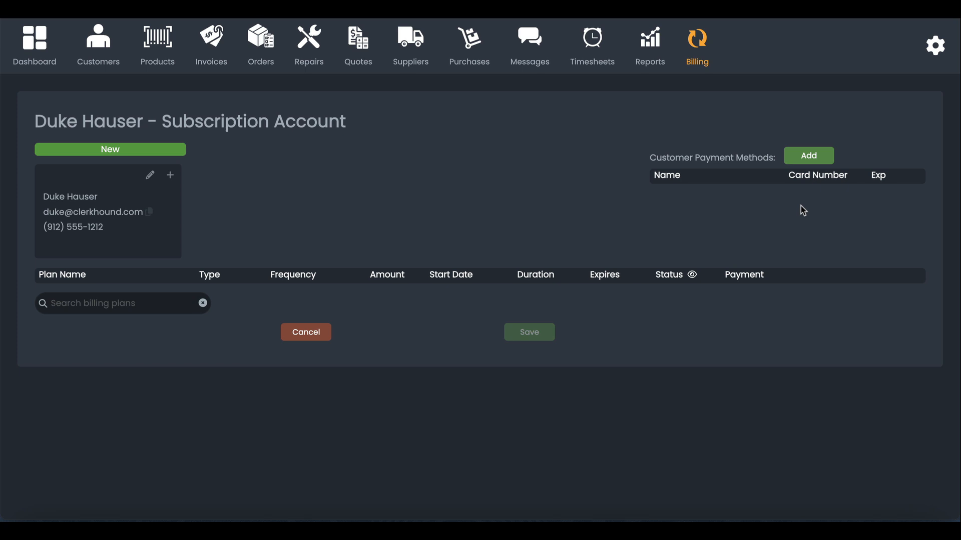
Step: Add the Music Lessons plan starting 04/25/2024, keeping the duration until cancelled
{"action": "left_click", "coordinate": [103, 301]}
{"action": "type", "text": "Music"}
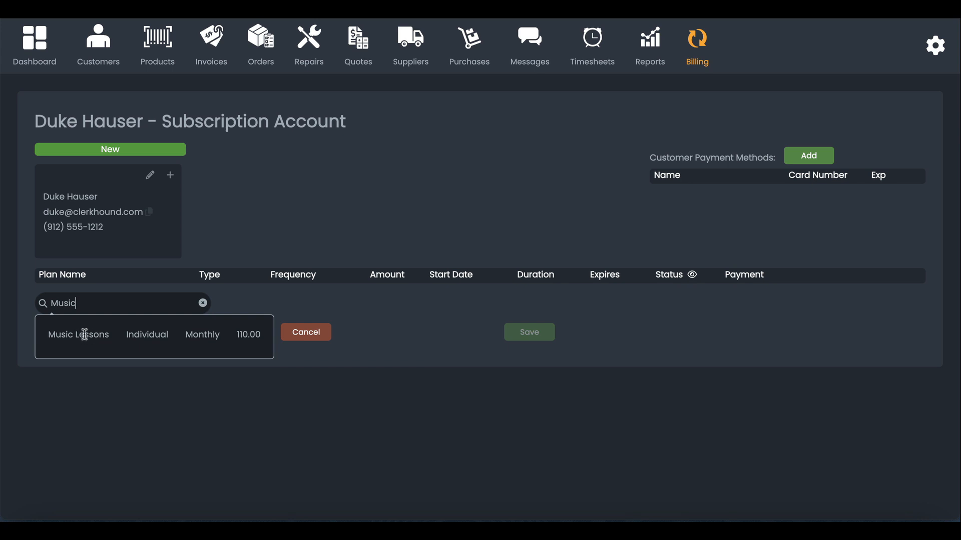
{"action": "left_click", "coordinate": [84, 335]}
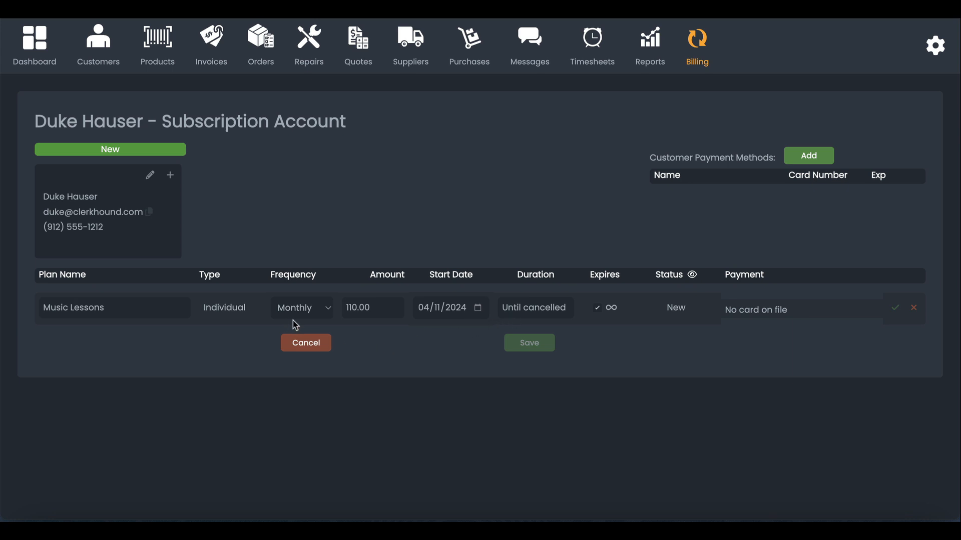
{"action": "left_click", "coordinate": [476, 309]}
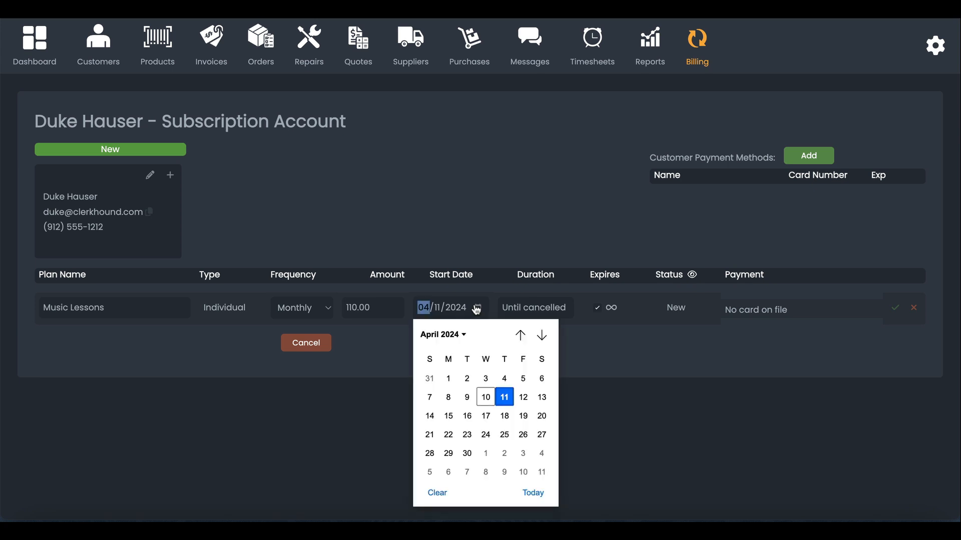
{"action": "left_click", "coordinate": [504, 434]}
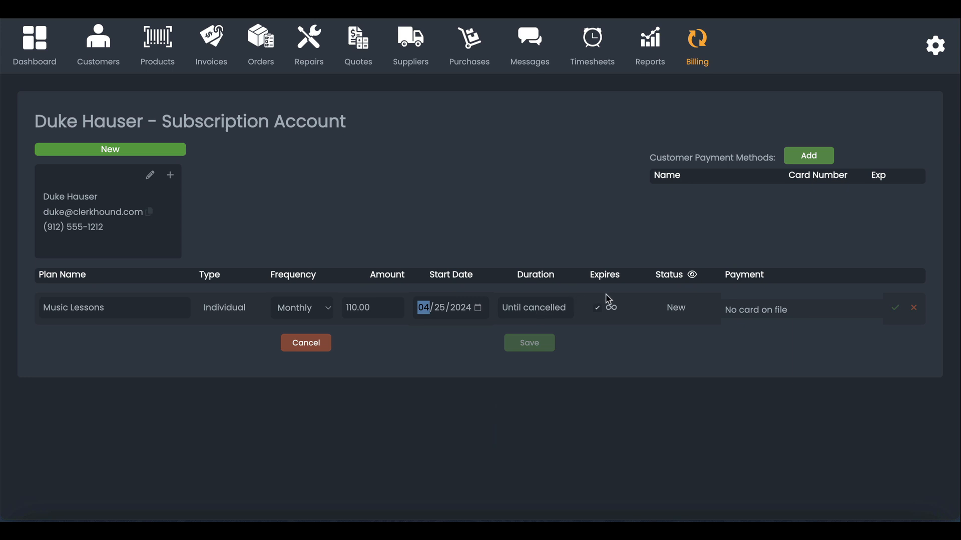
{"action": "left_click", "coordinate": [598, 310]}
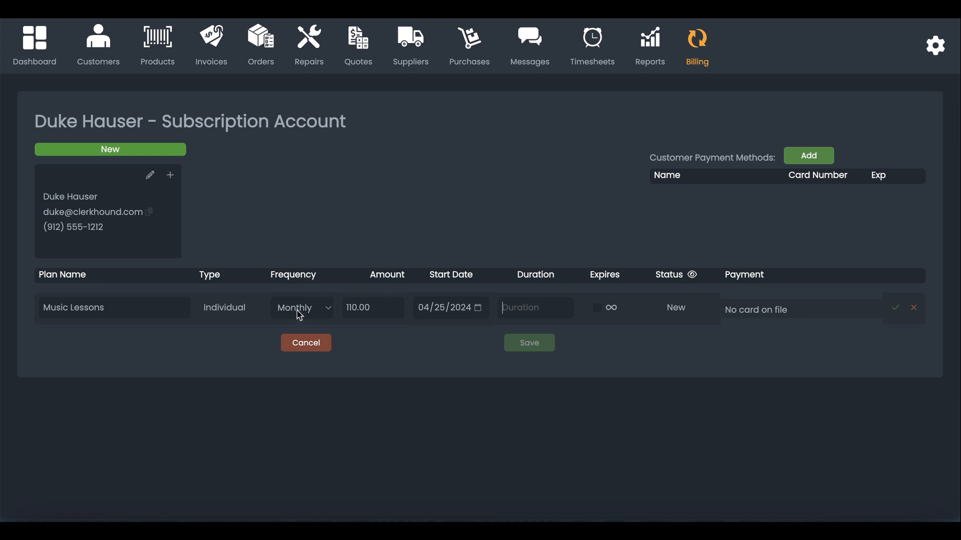
{"action": "type", "text": "6"}
{"action": "left_click", "coordinate": [598, 309]}
Step: Add a customer payment method, entering the cardholder's first and last name and zip code
{"action": "left_click", "coordinate": [806, 159]}
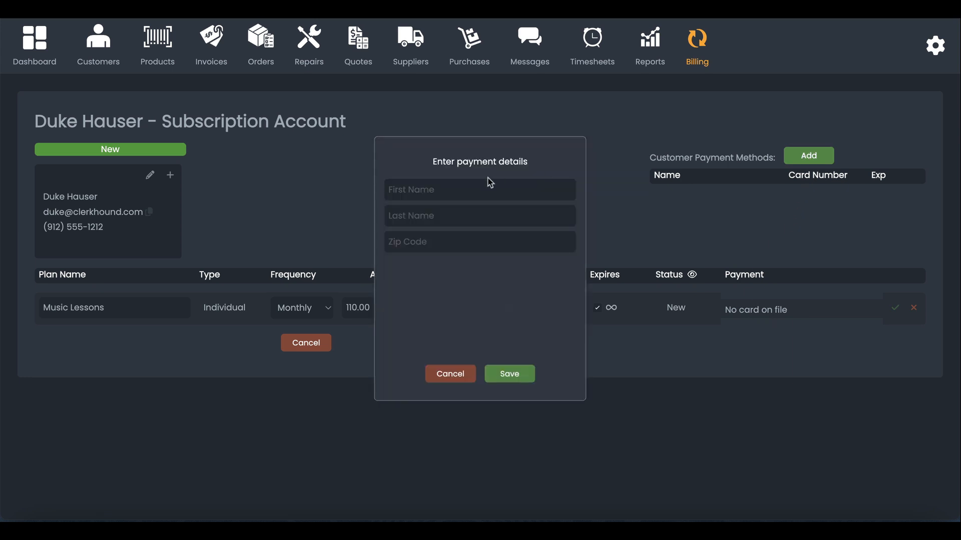
{"action": "left_click", "coordinate": [453, 186]}
{"action": "key", "text": "Tab"}
{"action": "key", "text": "Tab"}
{"action": "type", "text": "30458"}
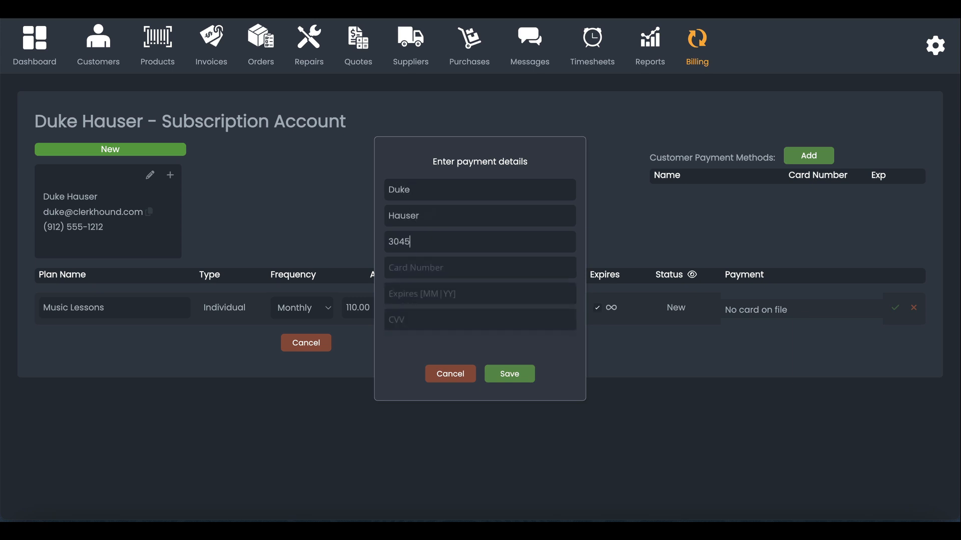
Step: Enter the card number, expiry 02/28 and security code, save the card, and activate the subscription
{"action": "key", "text": "Tab"}
{"action": "type", "text": "41"}
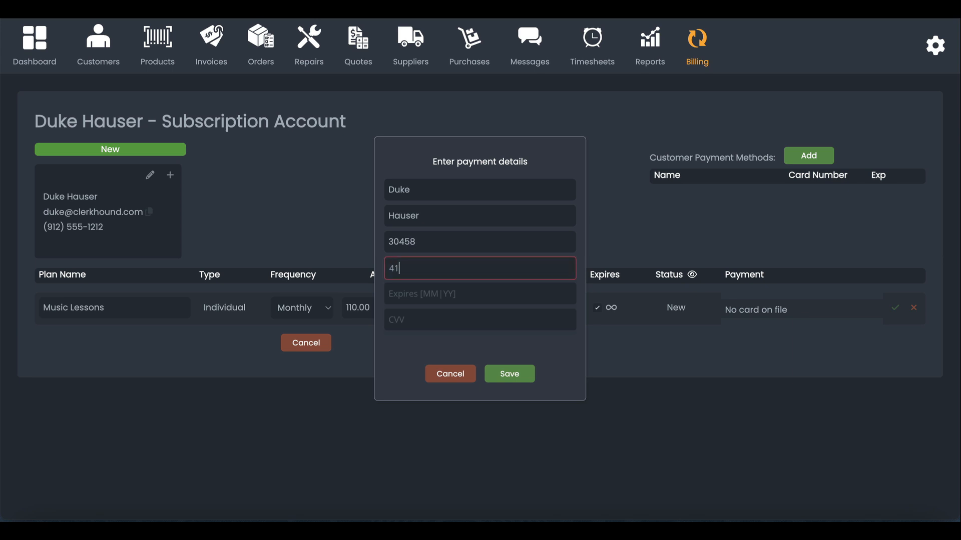
{"action": "type", "text": "11 1111 1111 1111"}
{"action": "key", "text": "Tab"}
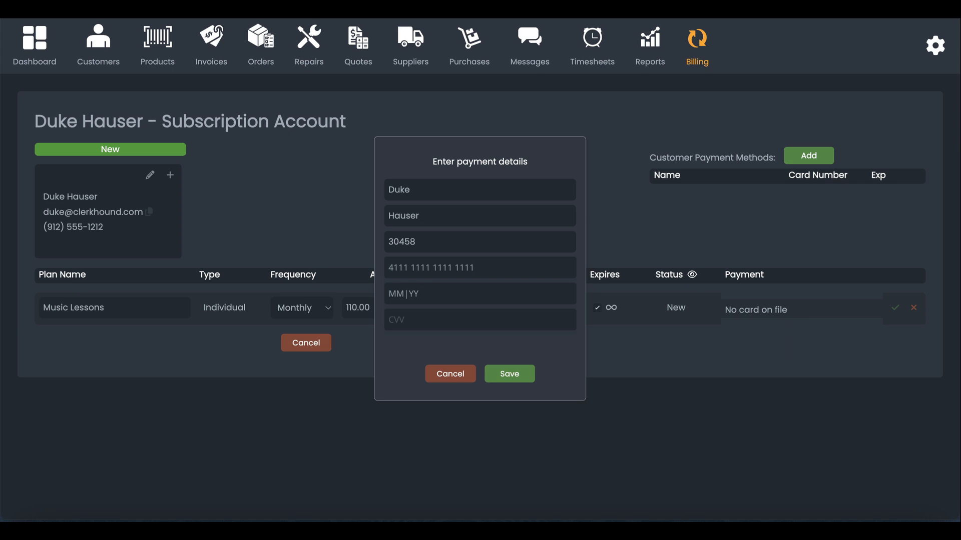
{"action": "type", "text": "02|28"}
{"action": "key", "text": "Tab"}
{"action": "type", "text": "222"}
{"action": "left_click", "coordinate": [510, 375]}
{"action": "left_click", "coordinate": [745, 191]}
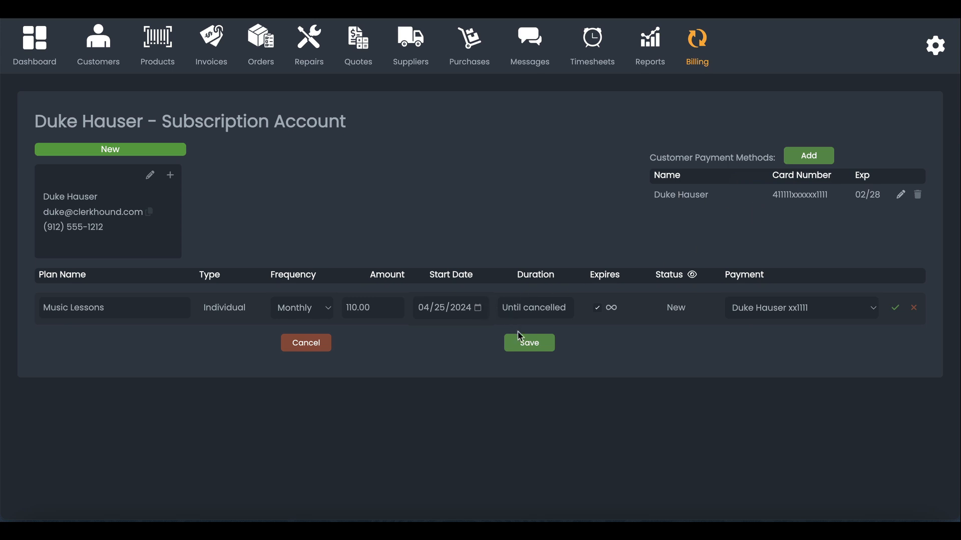
{"action": "left_click", "coordinate": [524, 345]}
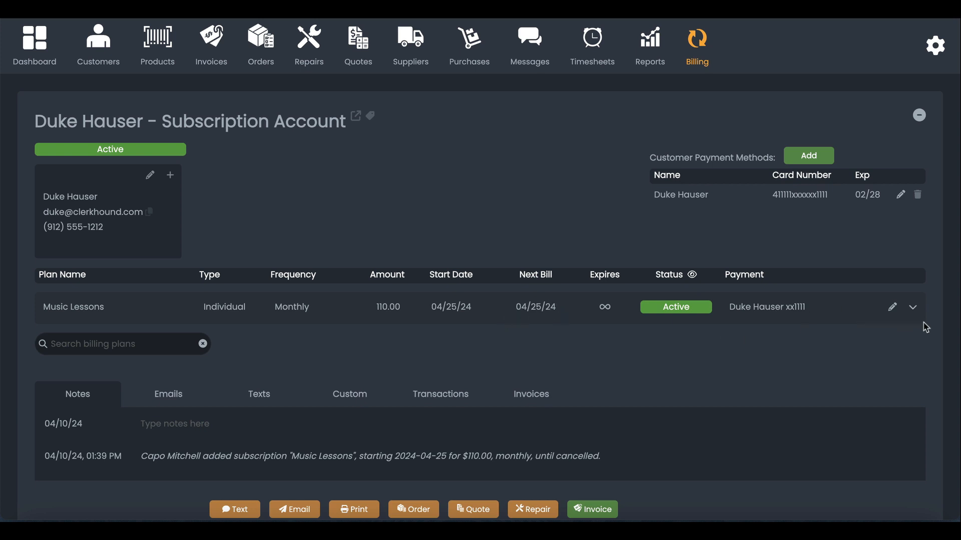
Step: Fill in the Music Lessons student's name, instrument Guitar, and the instructor's name
{"action": "left_click", "coordinate": [913, 307]}
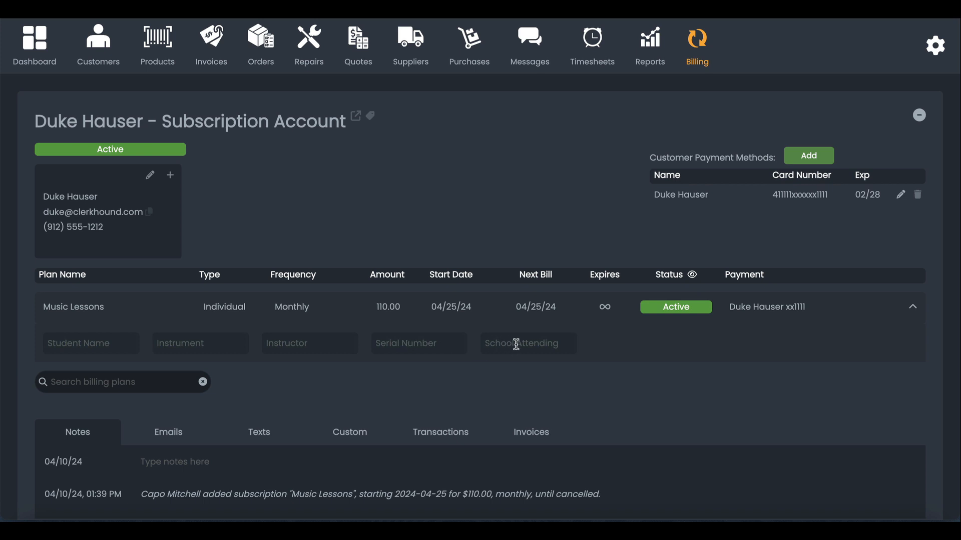
{"action": "left_click", "coordinate": [82, 343]}
{"action": "key", "text": "Tab"}
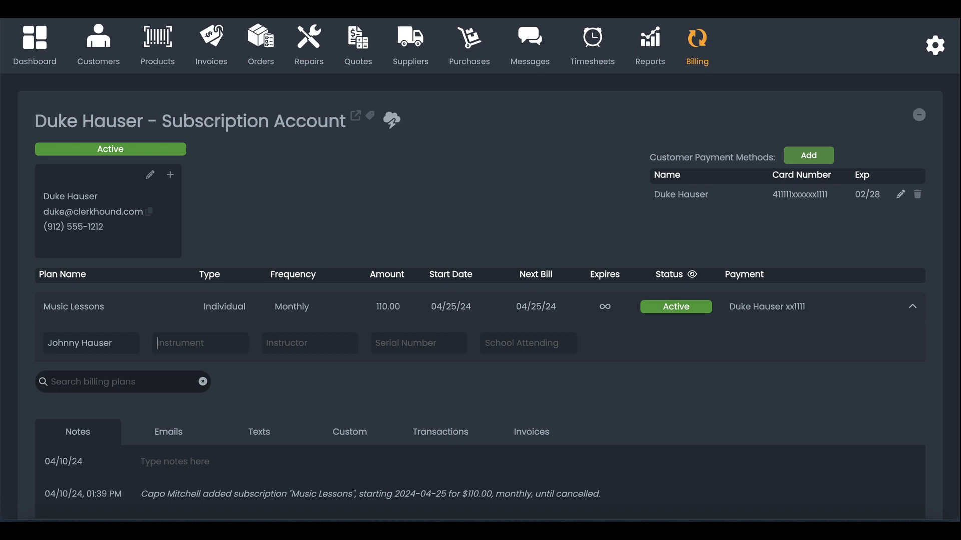
{"action": "type", "text": "Guitar"}
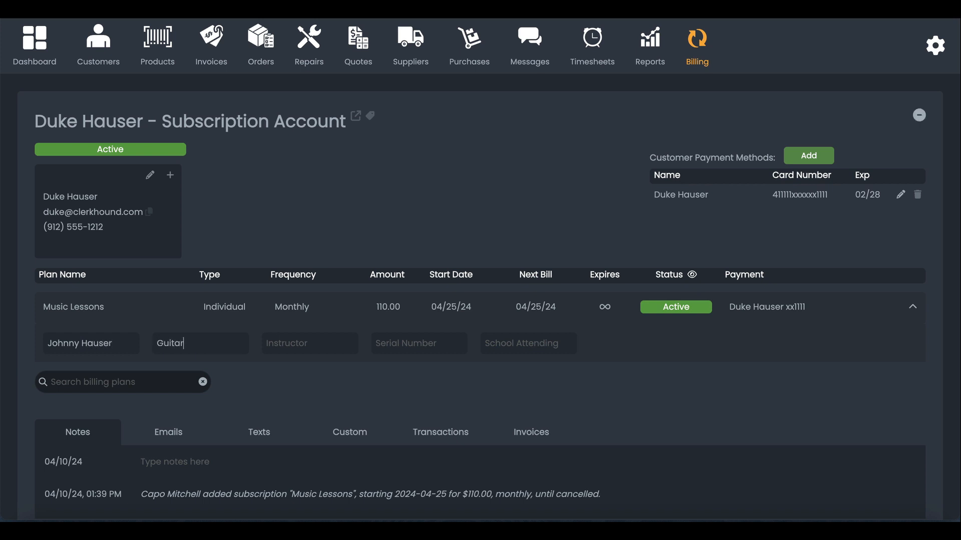
{"action": "key", "text": "Tab"}
Step: Correct the instructor's name spelling and collapse the Music Lessons details
{"action": "triple_click", "coordinate": [301, 341]}
{"action": "double_click", "coordinate": [332, 344]}
{"action": "left_click", "coordinate": [334, 347]}
{"action": "triple_click", "coordinate": [332, 345]}
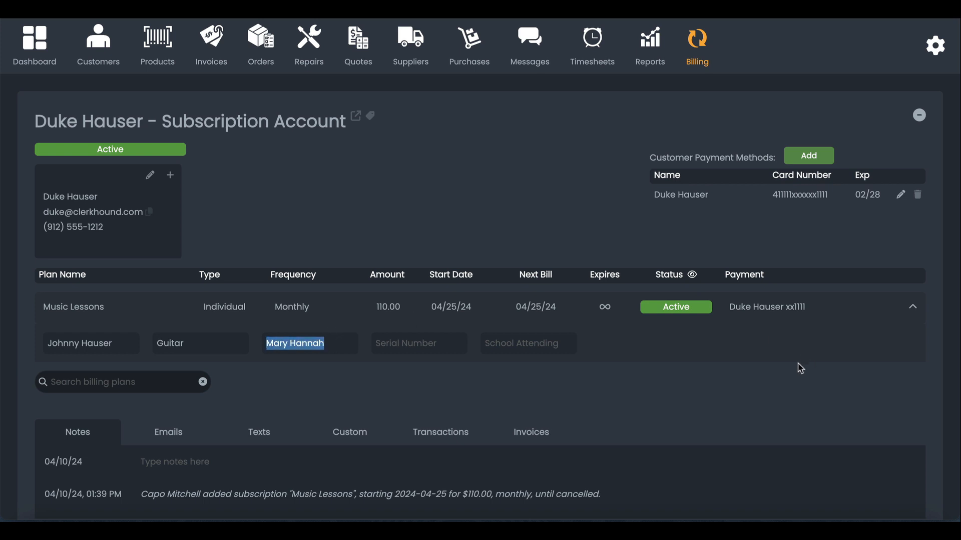
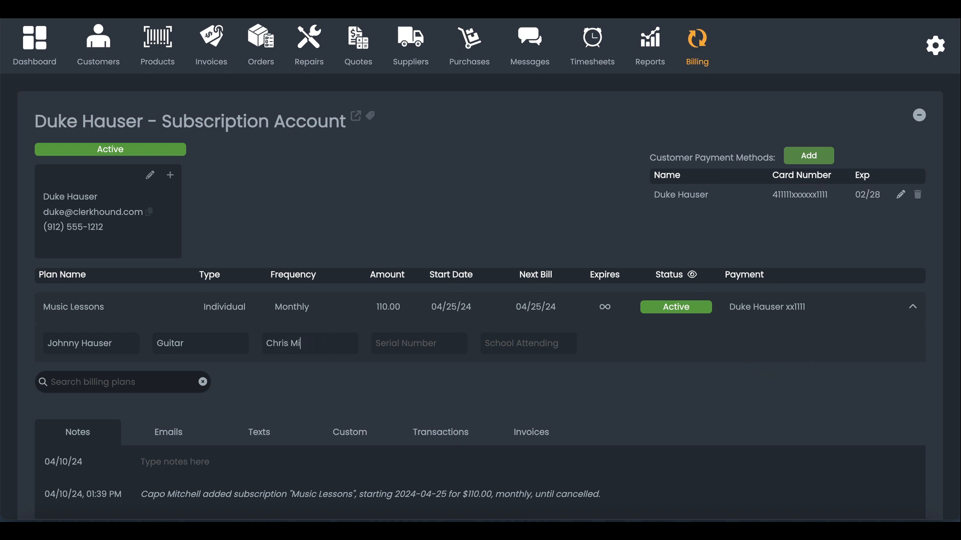
{"action": "left_click", "coordinate": [912, 308]}
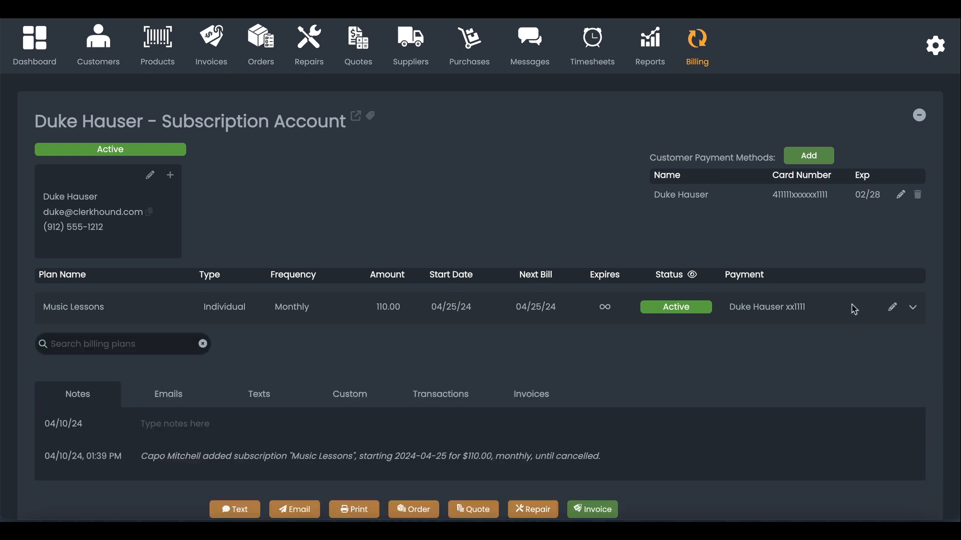
Step: Change the Music Lessons next bill date to April 26, applying it to the next payment only
{"action": "left_click", "coordinate": [891, 307]}
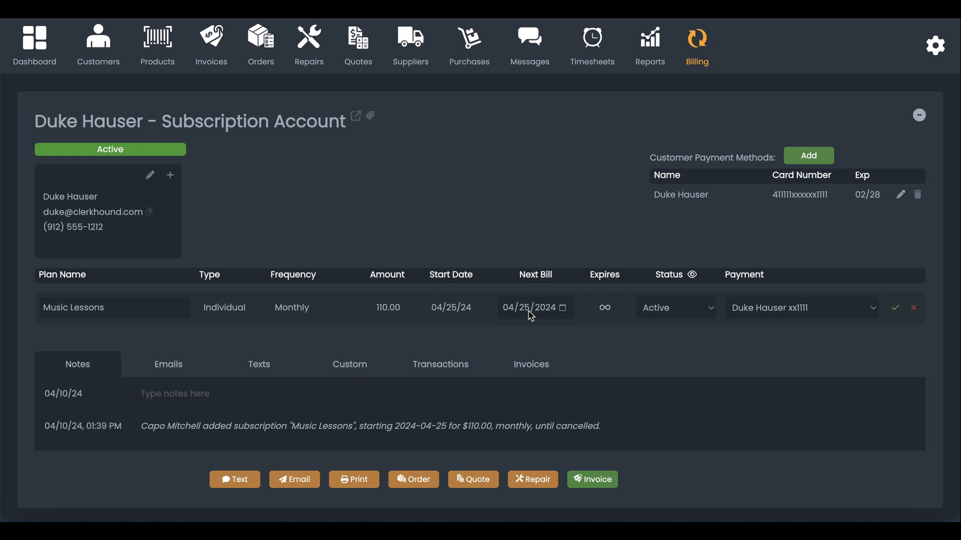
{"action": "left_click", "coordinate": [792, 309]}
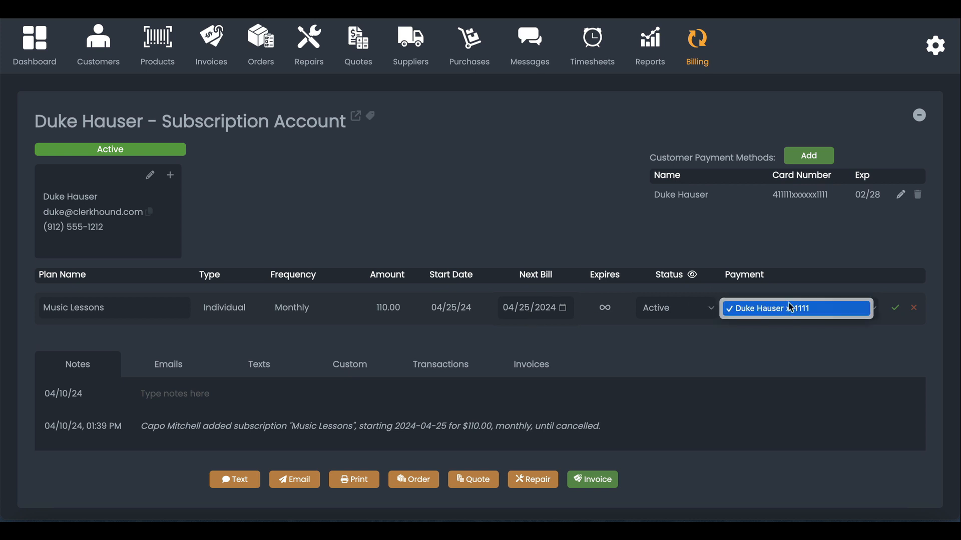
{"action": "left_click", "coordinate": [758, 248]}
{"action": "left_click", "coordinate": [683, 315]}
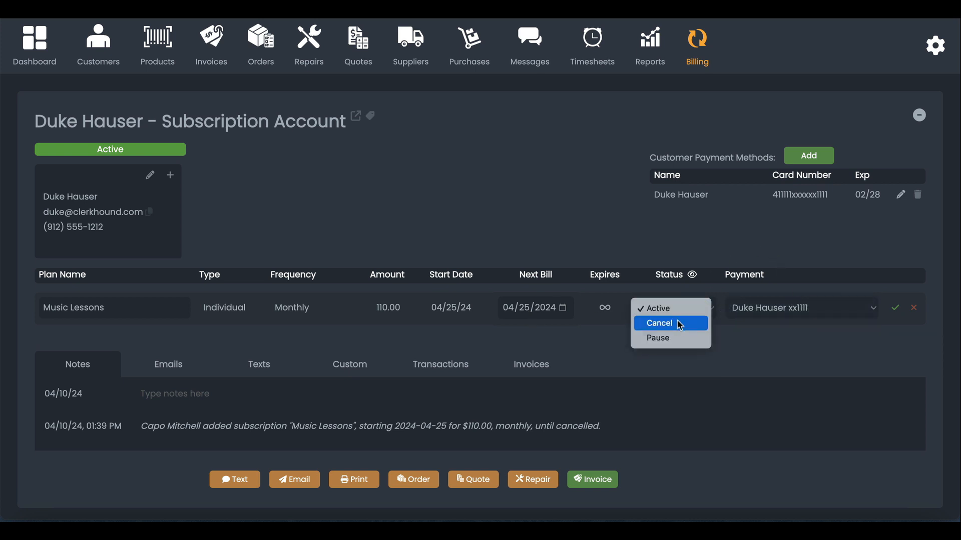
{"action": "left_click", "coordinate": [678, 308]}
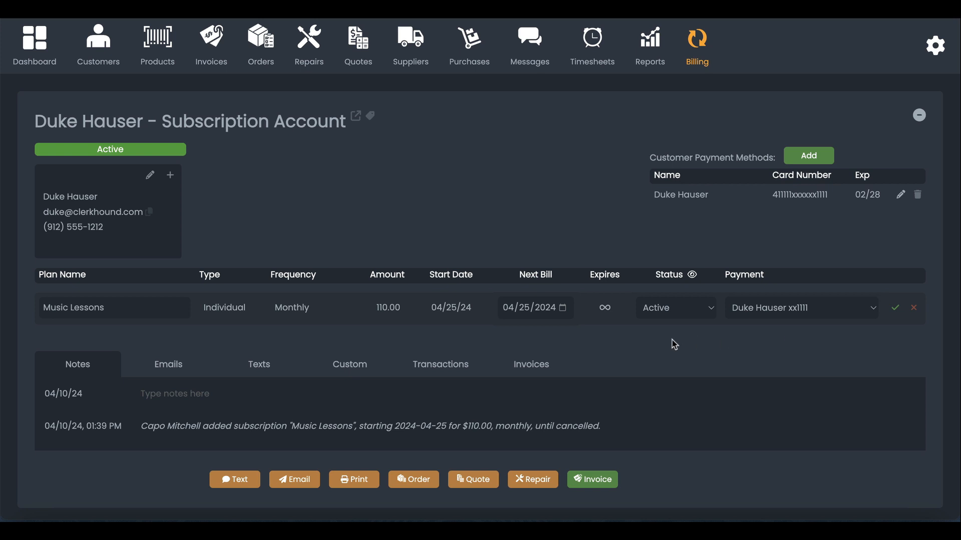
{"action": "left_click", "coordinate": [563, 308]}
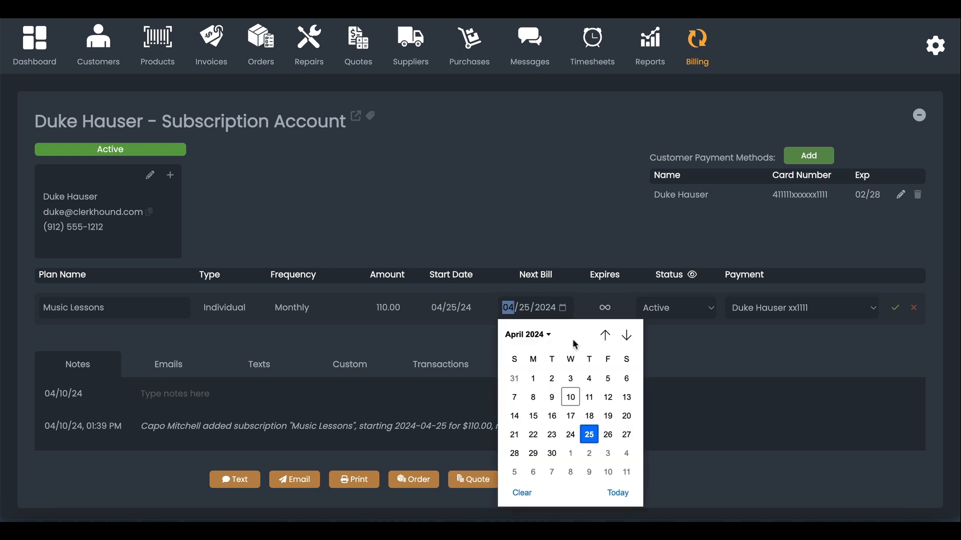
{"action": "left_click", "coordinate": [607, 435]}
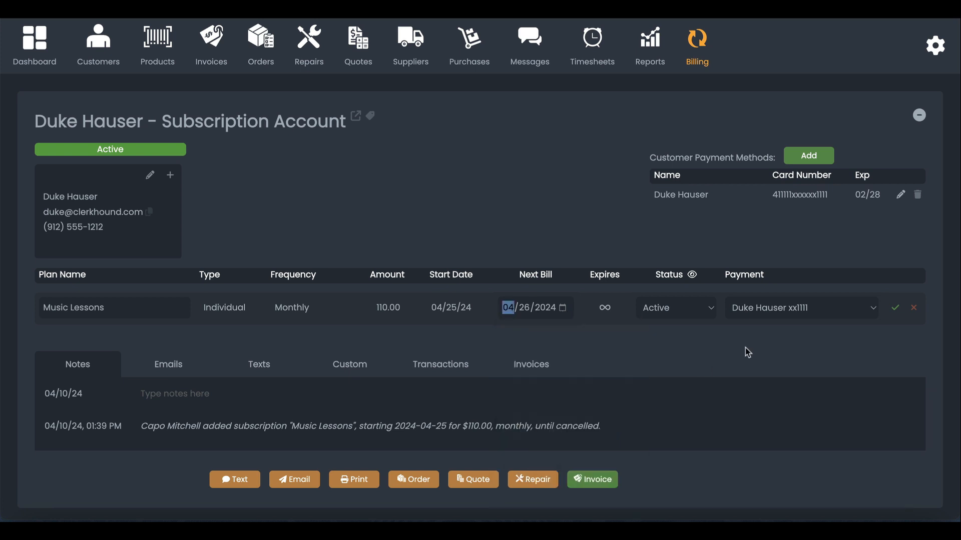
{"action": "left_click", "coordinate": [896, 309]}
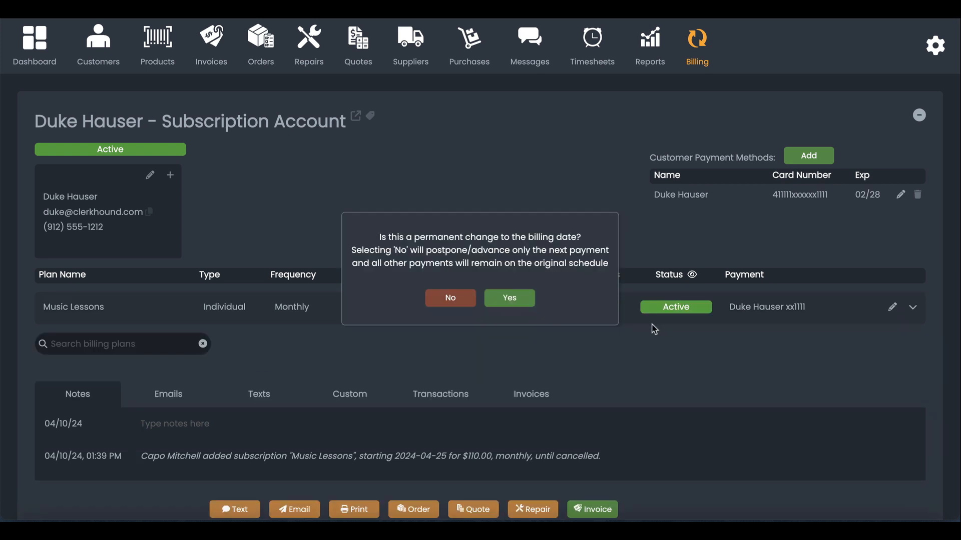
{"action": "left_click", "coordinate": [453, 300]}
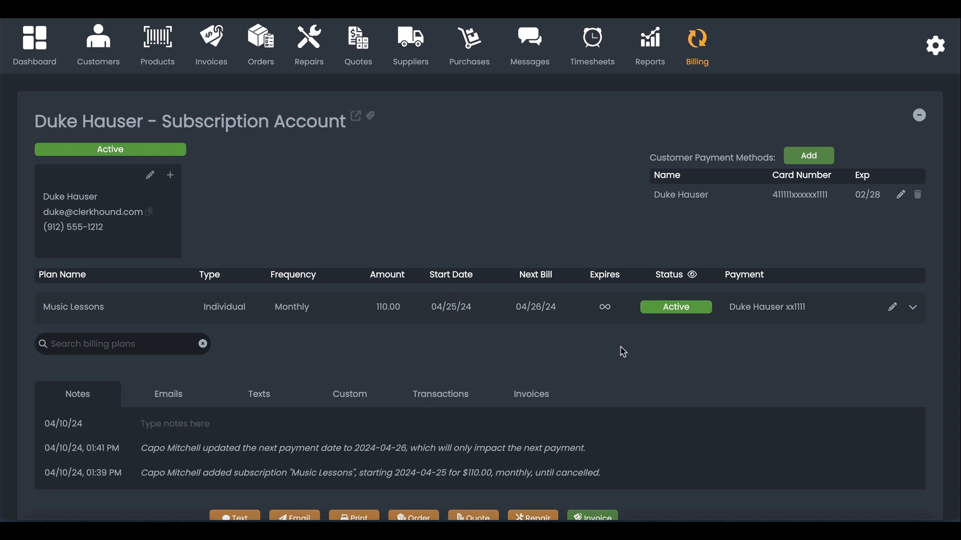
Step: Enter Serial Number 8675309 in the Music Lessons custom fields and review the details
{"action": "left_click", "coordinate": [913, 308]}
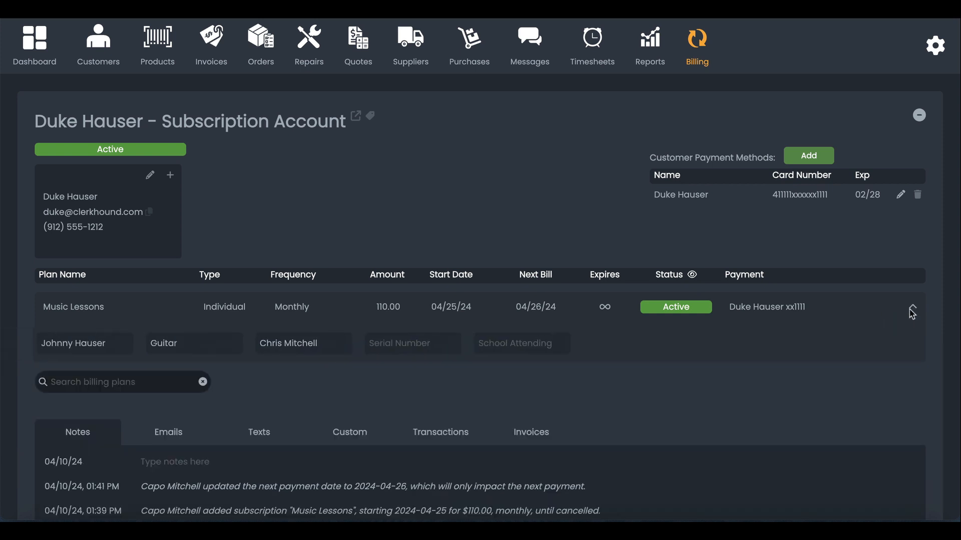
{"action": "left_click", "coordinate": [911, 309]}
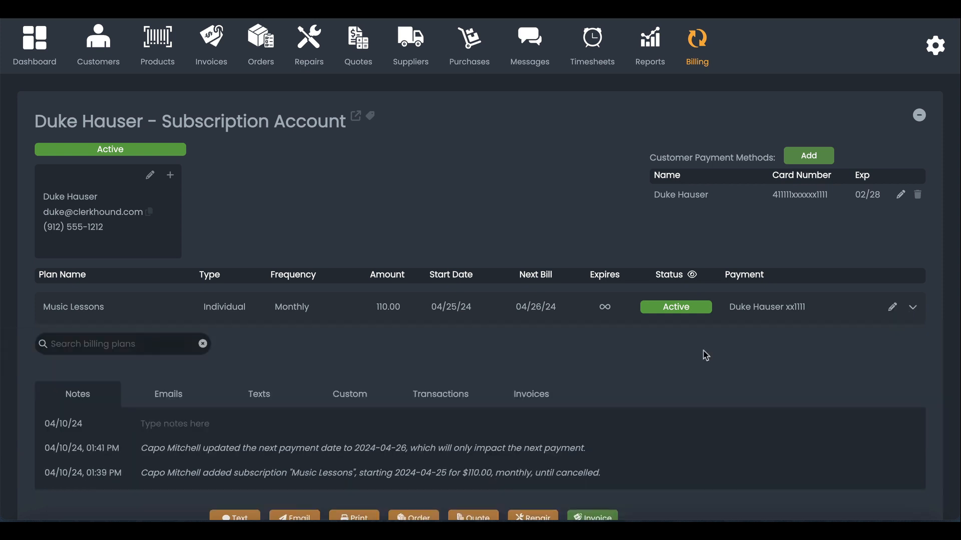
{"action": "left_click", "coordinate": [350, 395]}
{"action": "scroll", "coordinate": [347, 397], "scroll_direction": "down", "scroll_amount": 2}
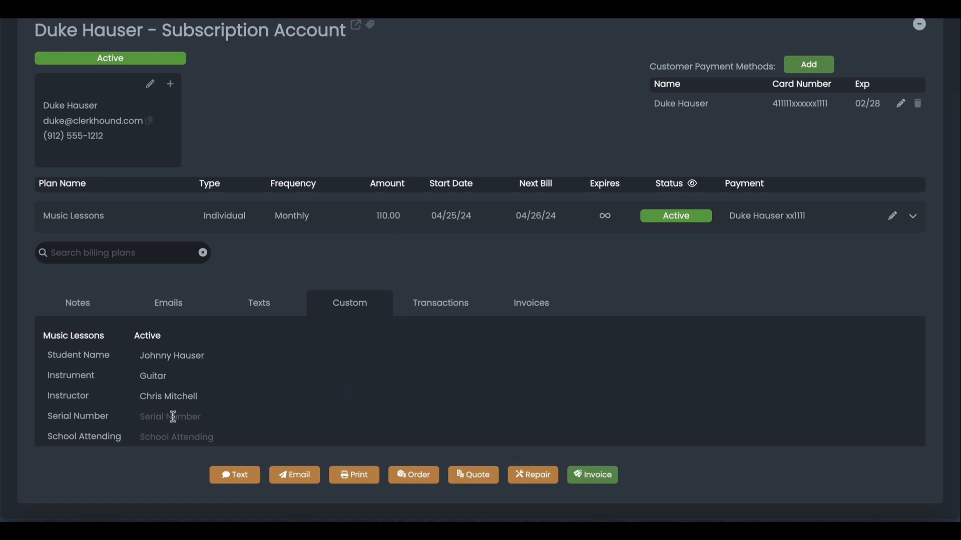
{"action": "type", "text": "8675309"}
{"action": "left_click", "coordinate": [912, 216]}
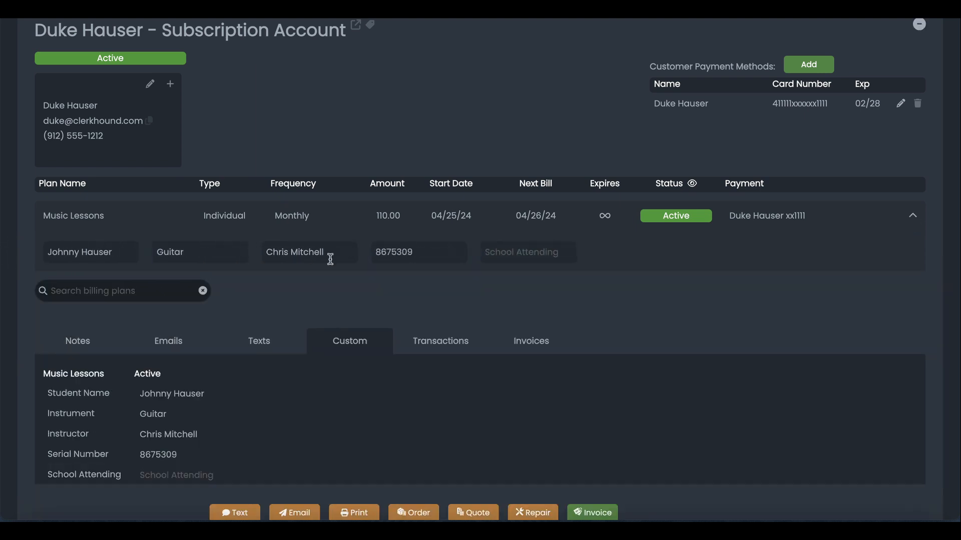
{"action": "left_click", "coordinate": [913, 216]}
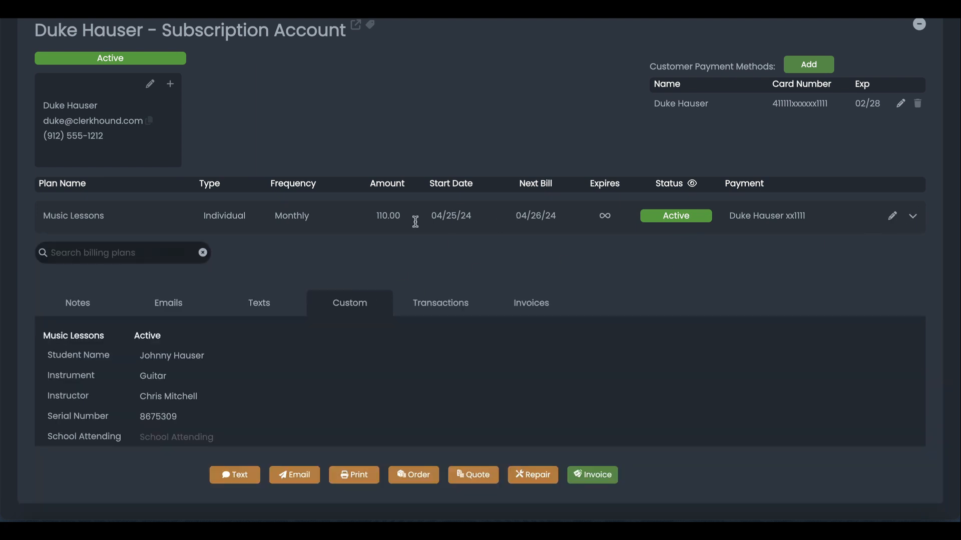
{"action": "scroll", "coordinate": [497, 257], "scroll_direction": "up", "scroll_amount": 2}
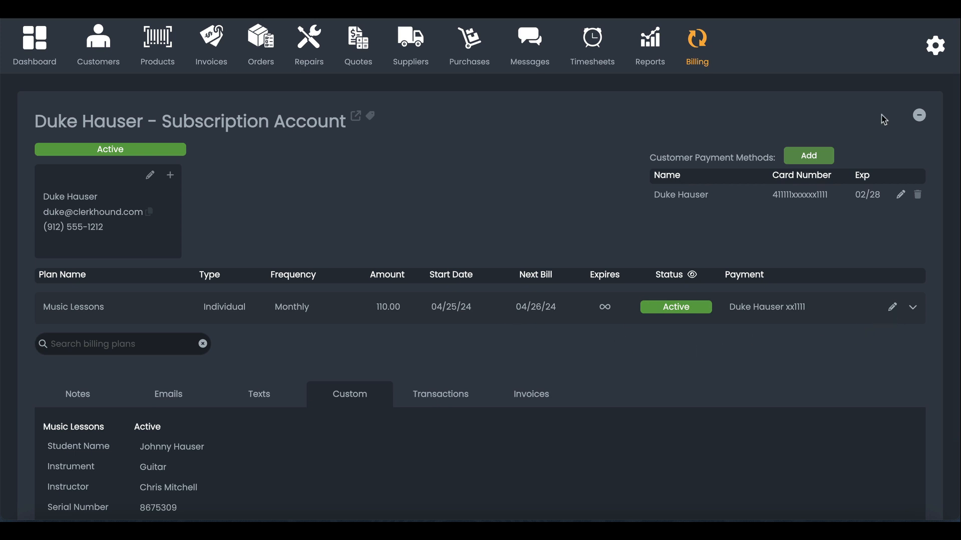
Step: Create and save a Band Rental Instrument plan template at 35, then close the templates view
{"action": "left_click", "coordinate": [701, 50]}
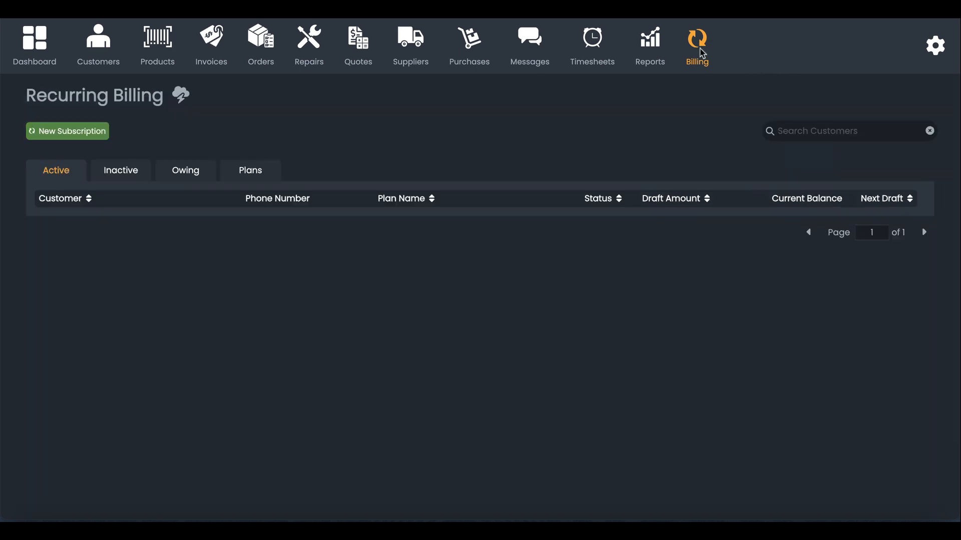
{"action": "left_click", "coordinate": [250, 170]}
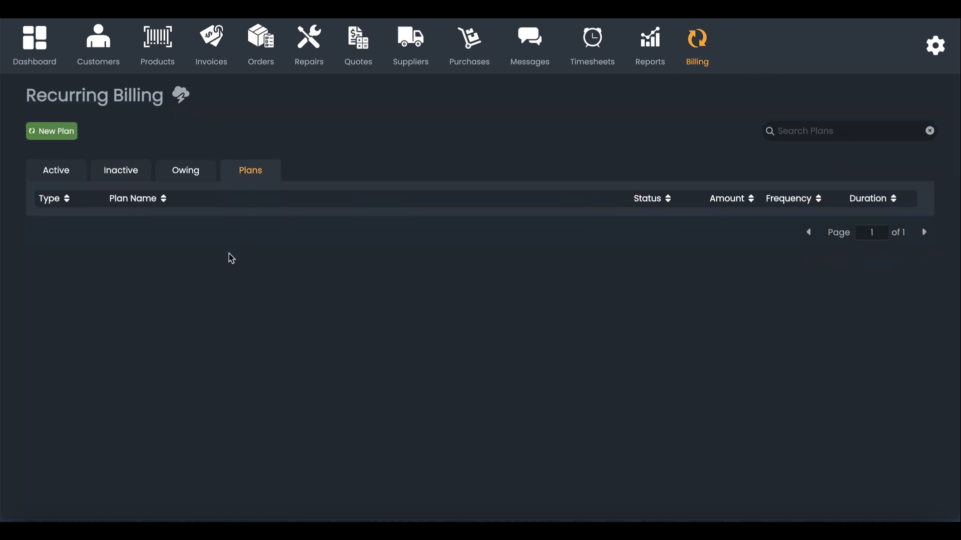
{"action": "left_click", "coordinate": [65, 130]}
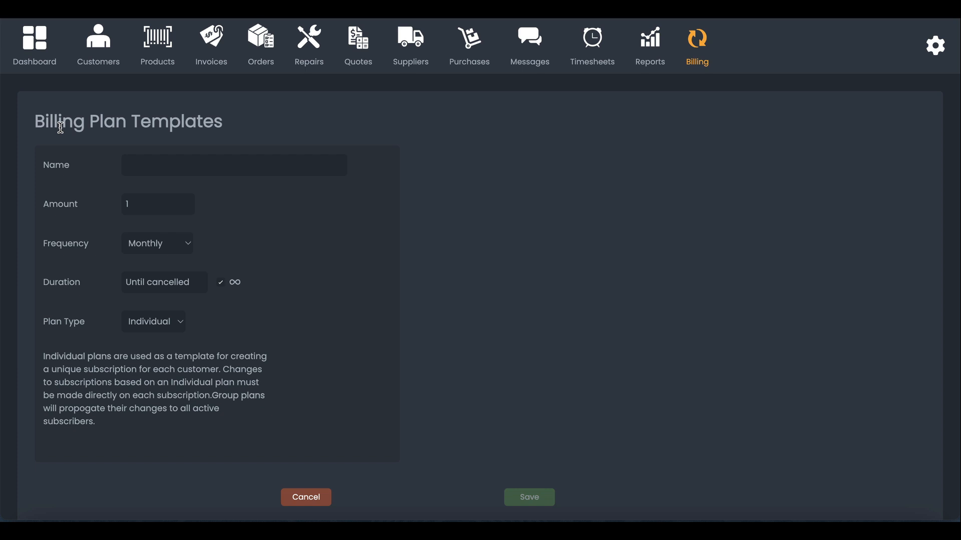
{"action": "left_click", "coordinate": [155, 168]}
{"action": "type", "text": "Band Rental"}
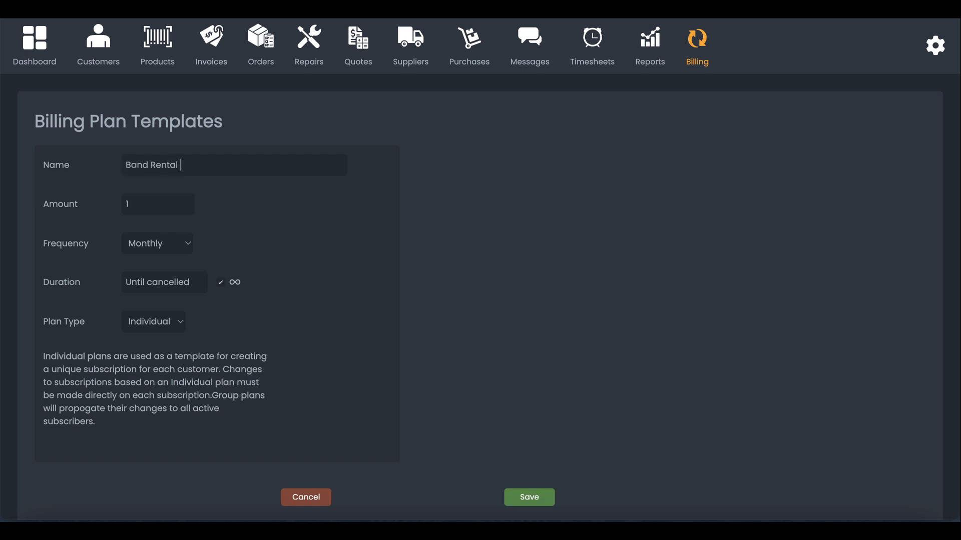
{"action": "type", "text": " Instrument"}
{"action": "double_click", "coordinate": [141, 205]}
{"action": "type", "text": "35"}
{"action": "left_click", "coordinate": [543, 497]}
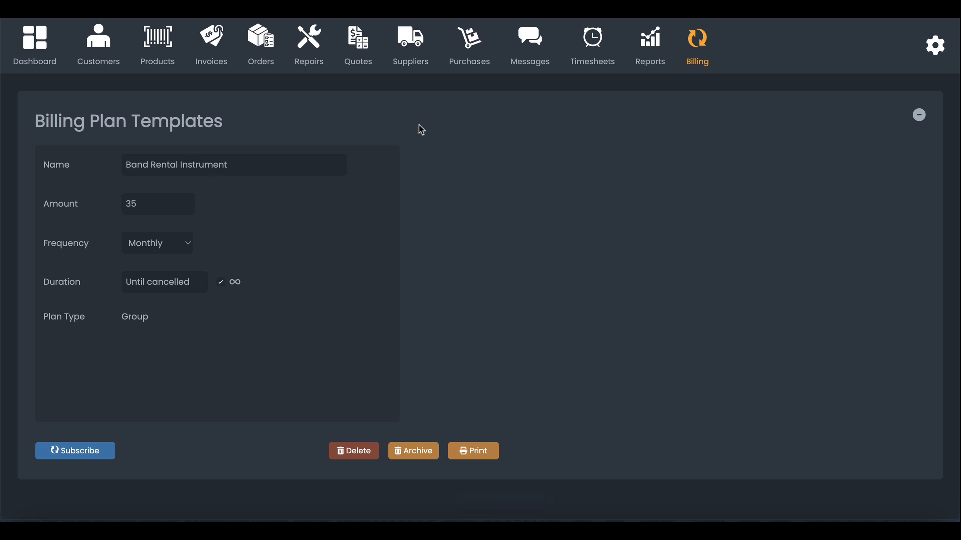
{"action": "left_click", "coordinate": [920, 115]}
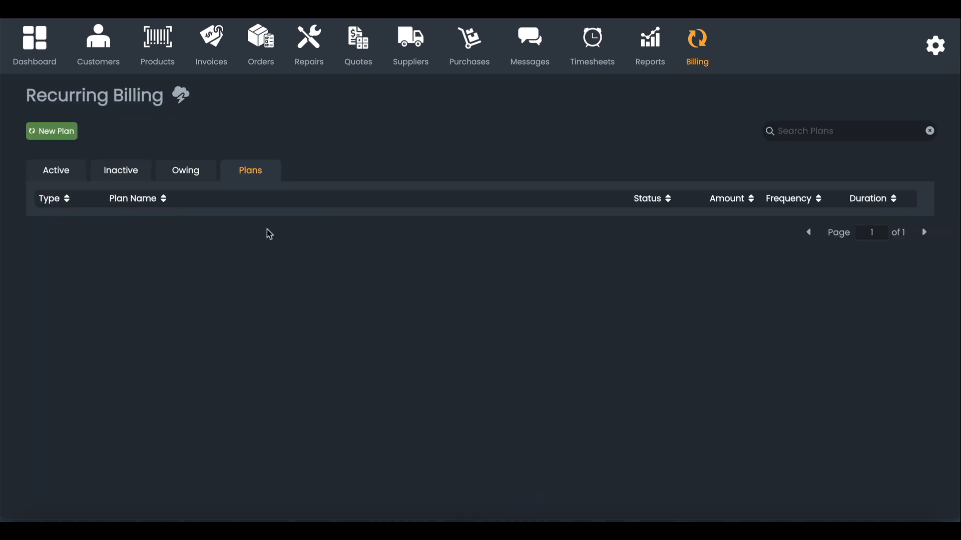
Step: Open the customer's subscription account from the Active subscriptions list
{"action": "left_click", "coordinate": [58, 172]}
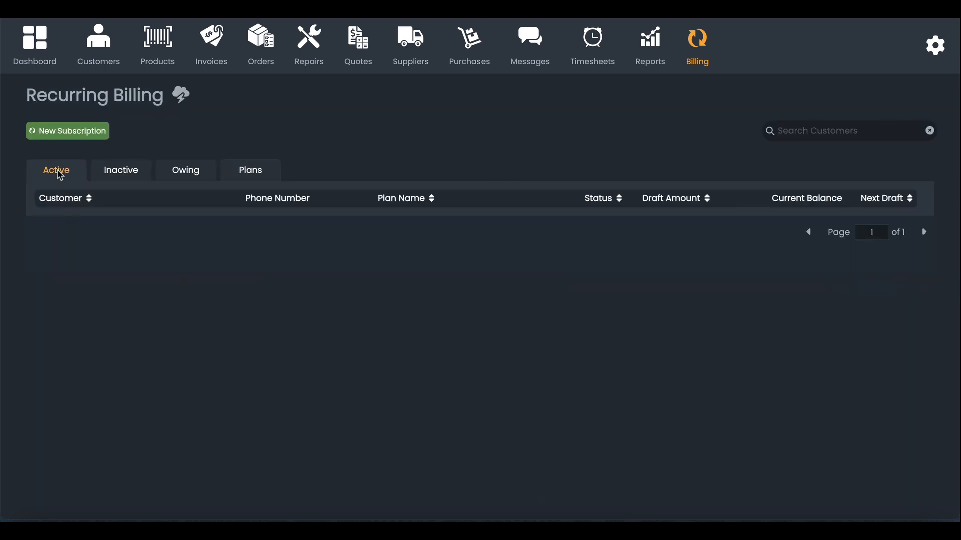
{"action": "left_click", "coordinate": [250, 177]}
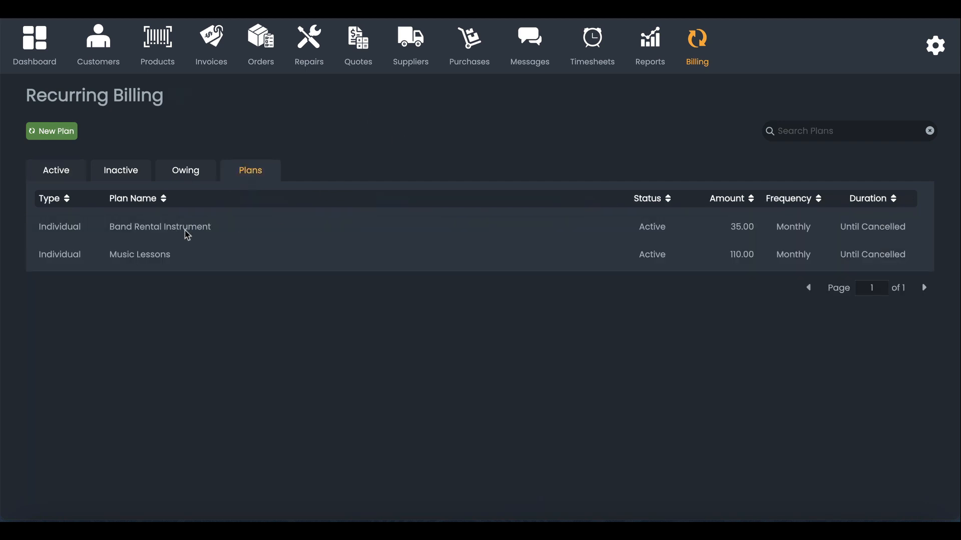
{"action": "left_click", "coordinate": [63, 177]}
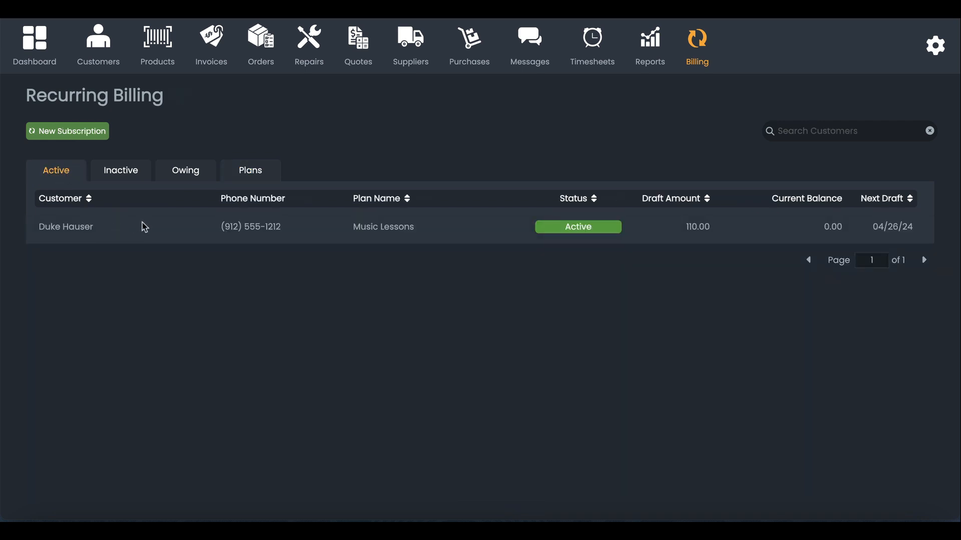
{"action": "left_click", "coordinate": [261, 232]}
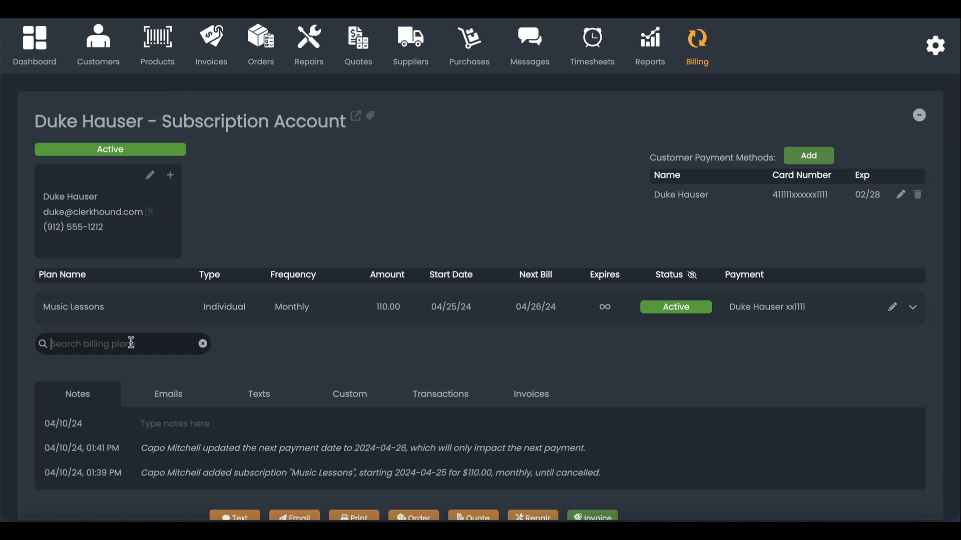
Step: Add Band Rental Instrument at 45.00 starting May 1 on the existing card, and save it
{"action": "type", "text": "Band"}
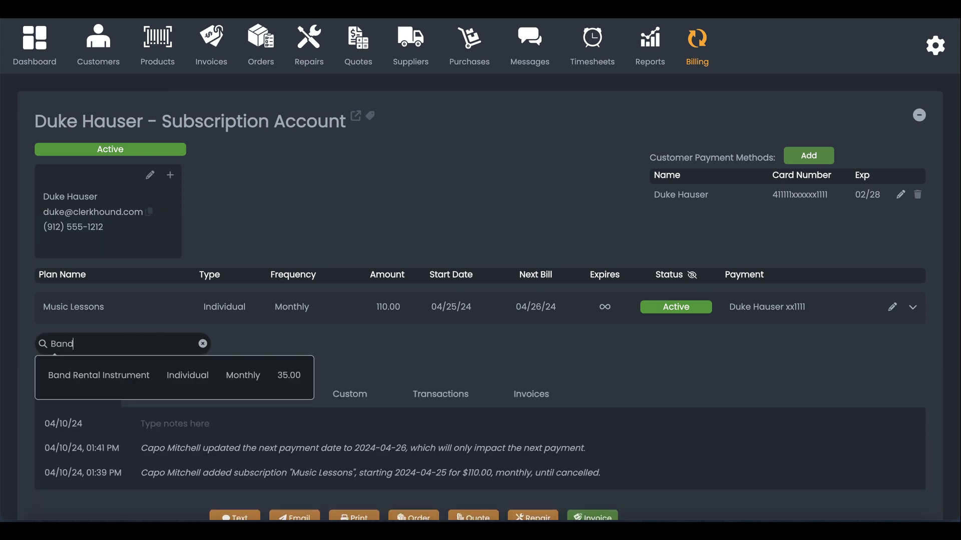
{"action": "left_click", "coordinate": [143, 376]}
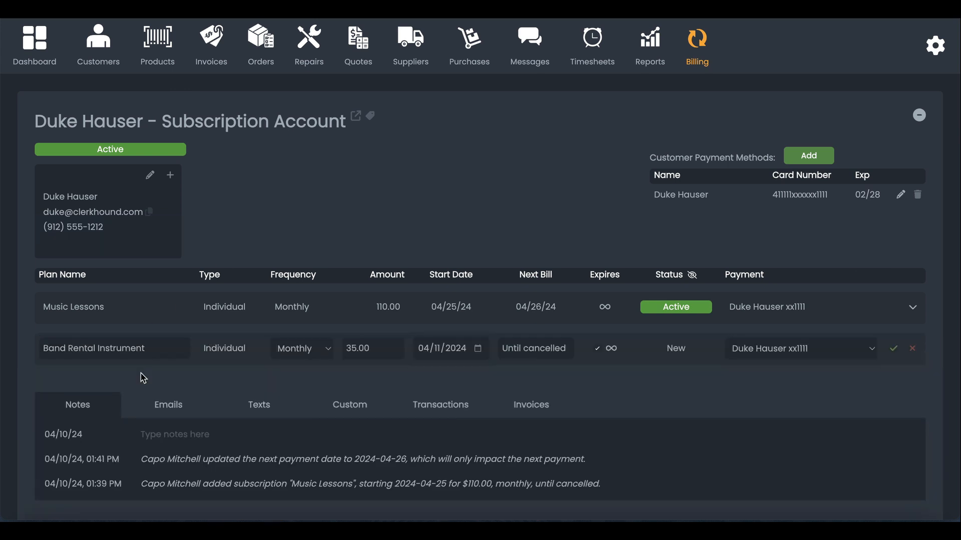
{"action": "left_click", "coordinate": [381, 351]}
{"action": "type", "text": "45.00"}
{"action": "left_click", "coordinate": [479, 349]}
{"action": "left_click", "coordinate": [486, 284]}
{"action": "left_click", "coordinate": [823, 354]}
{"action": "left_click", "coordinate": [815, 367]}
{"action": "left_click", "coordinate": [893, 350]}
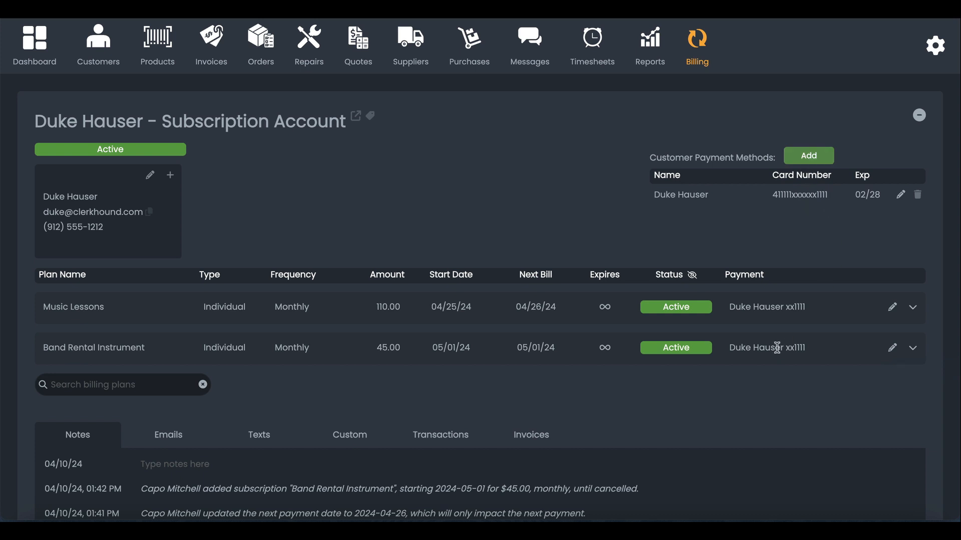
Step: Fill the Band Rental Instrument fields: student's name, Trumpet, instructor's name, serial 54454555, SEB Middle
{"action": "left_click", "coordinate": [914, 350]}
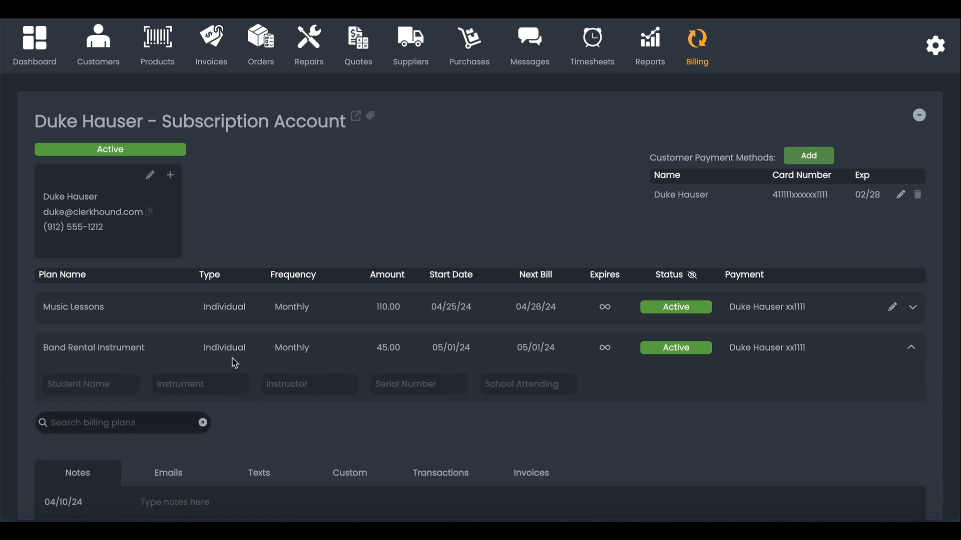
{"action": "left_click", "coordinate": [117, 388]}
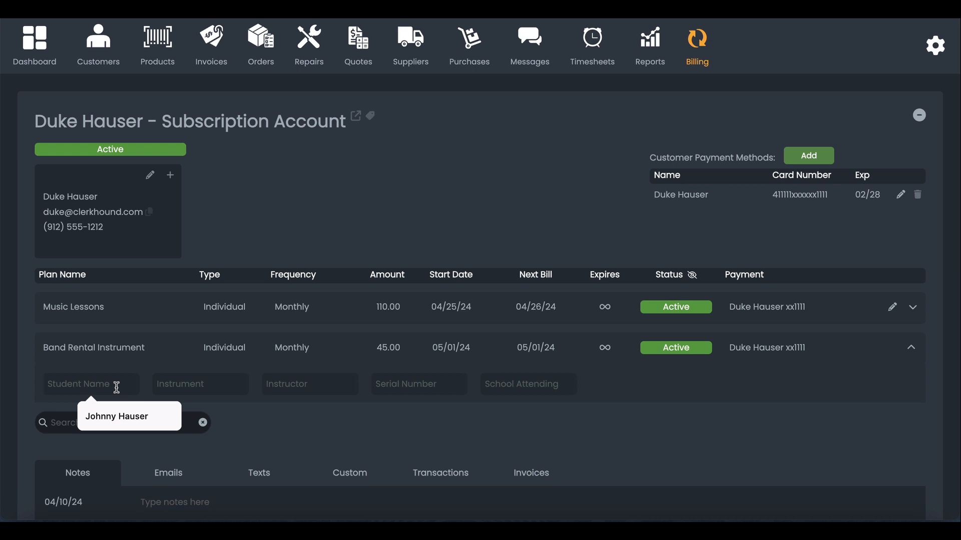
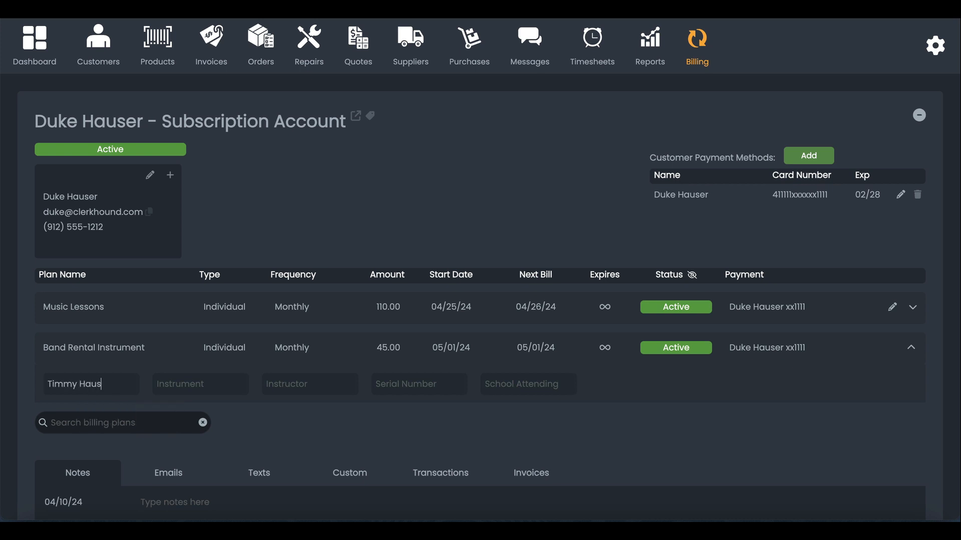
{"action": "key", "text": "Tab"}
{"action": "type", "text": "Trumpet"}
{"action": "key", "text": "Tab"}
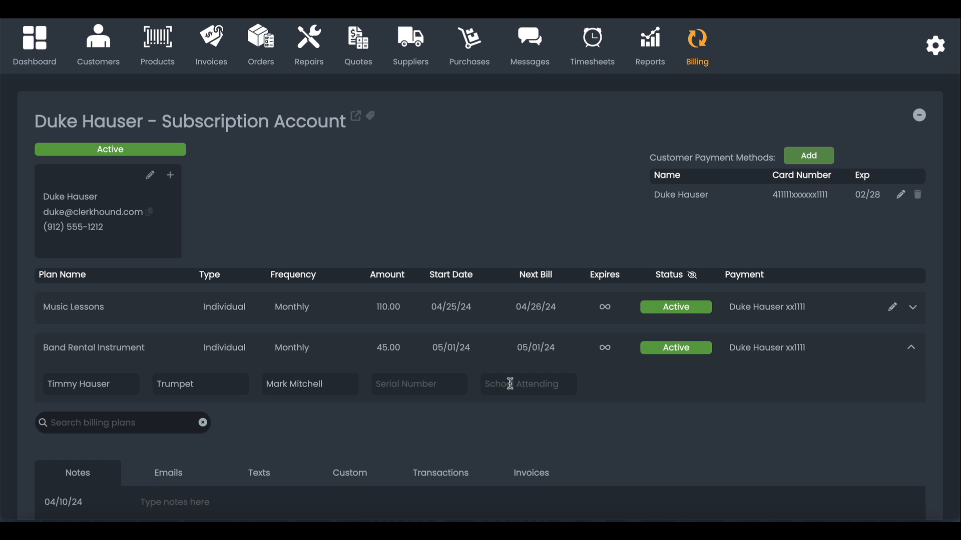
{"action": "left_click", "coordinate": [390, 393]}
{"action": "type", "text": "54454555"}
{"action": "left_click", "coordinate": [515, 388]}
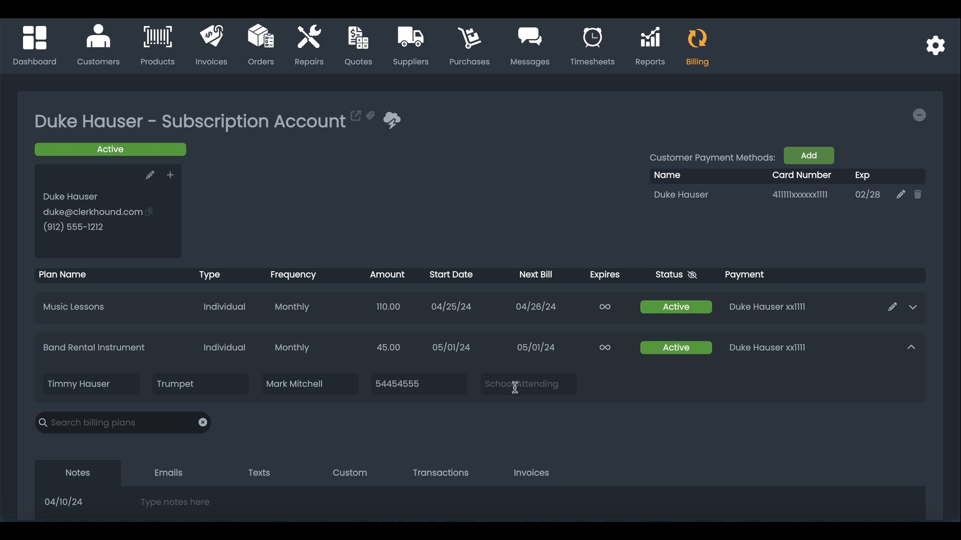
{"action": "type", "text": "SEB"}
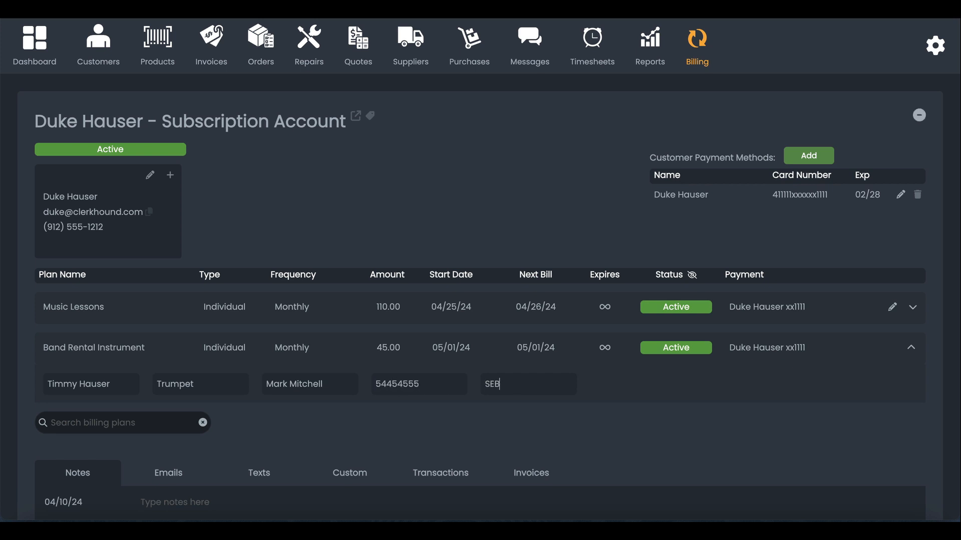
{"action": "type", "text": " Middle"}
Step: Collapse and reopen the subscription details to confirm the saved values, then select serial 54454555
{"action": "left_click", "coordinate": [911, 350]}
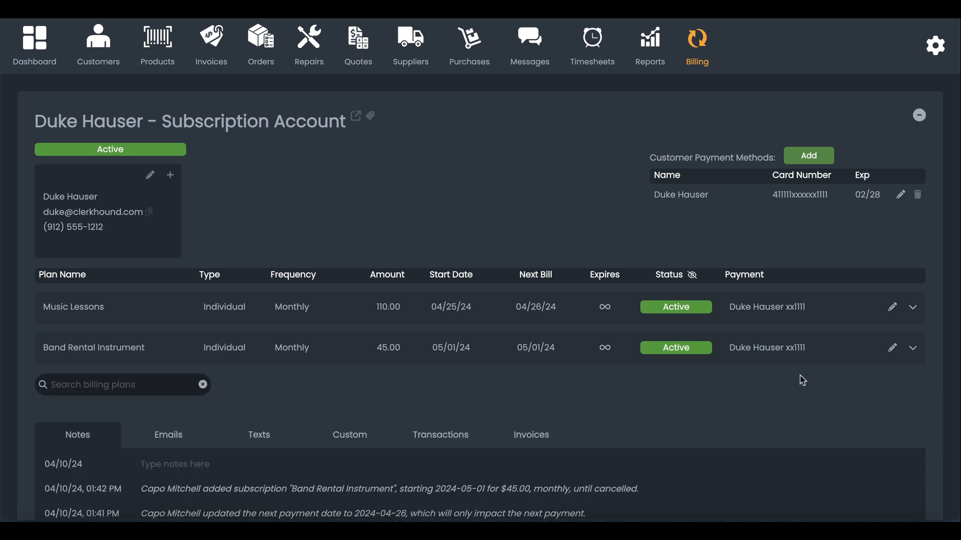
{"action": "left_click", "coordinate": [913, 348]}
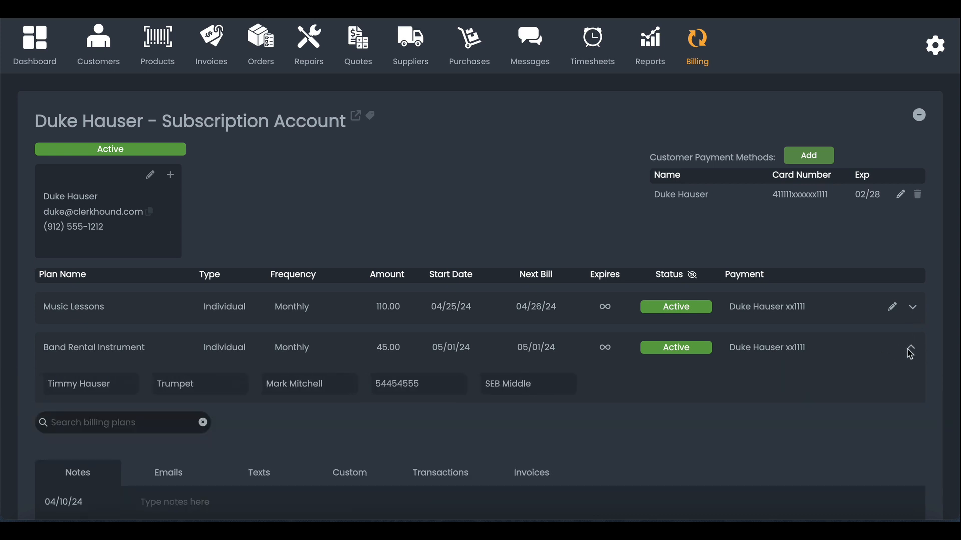
{"action": "left_click", "coordinate": [910, 353]}
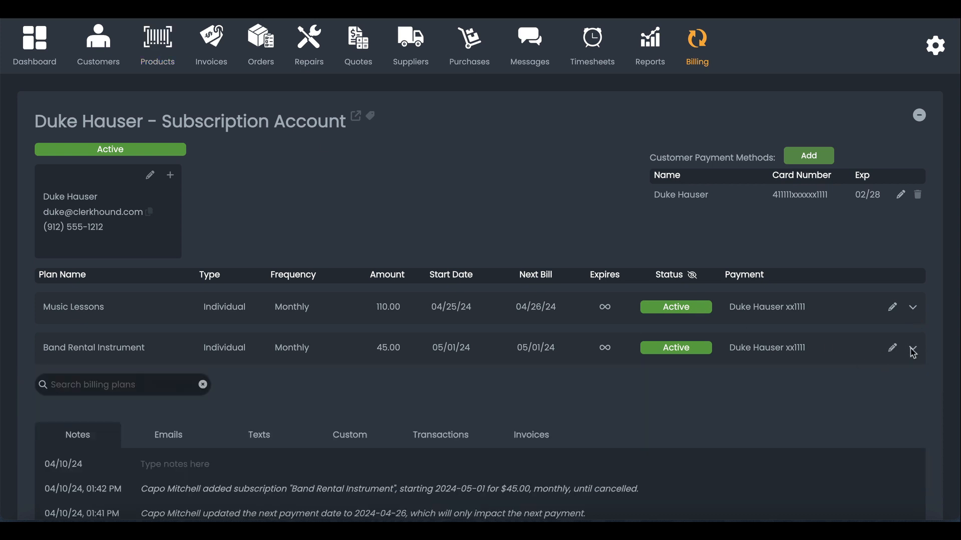
{"action": "left_click", "coordinate": [913, 348]}
{"action": "double_click", "coordinate": [392, 381]}
{"action": "key", "text": "ctrl+c"}
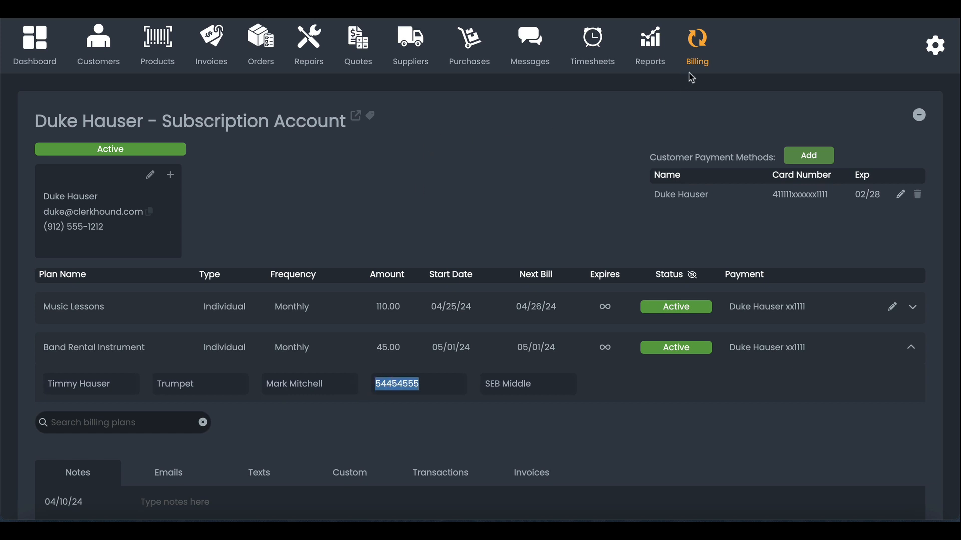
{"action": "left_click", "coordinate": [701, 44]}
{"action": "left_click", "coordinate": [835, 132]}
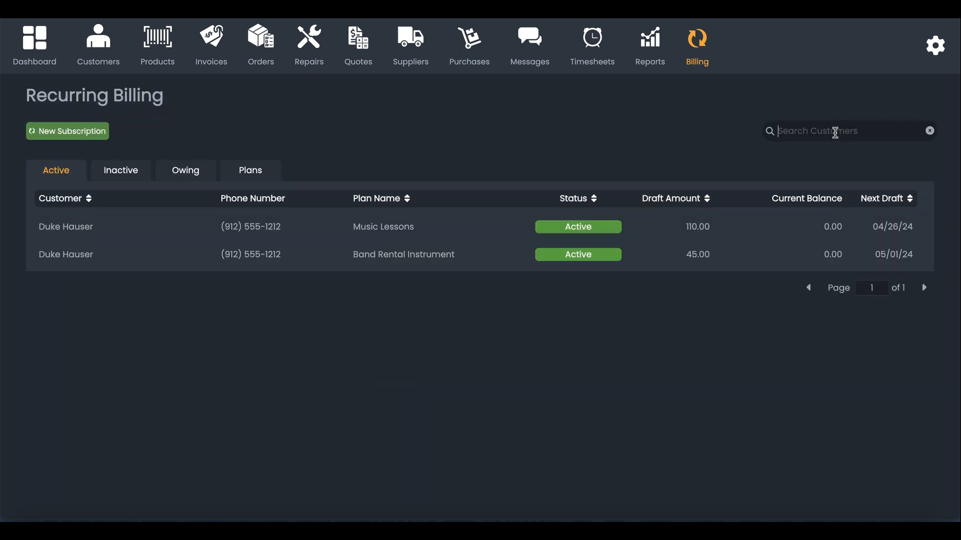
{"action": "key", "text": "ctrl+v"}
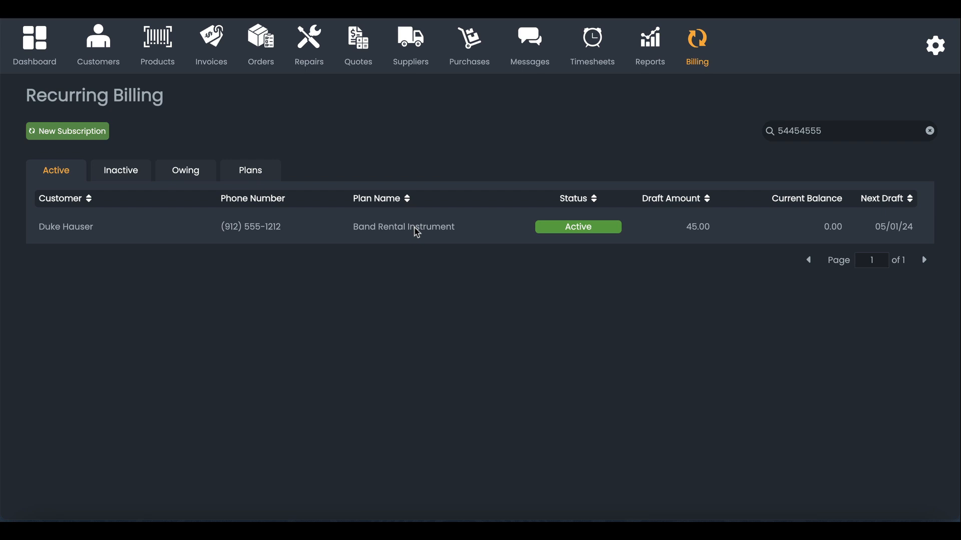
{"action": "left_click", "coordinate": [417, 231]}
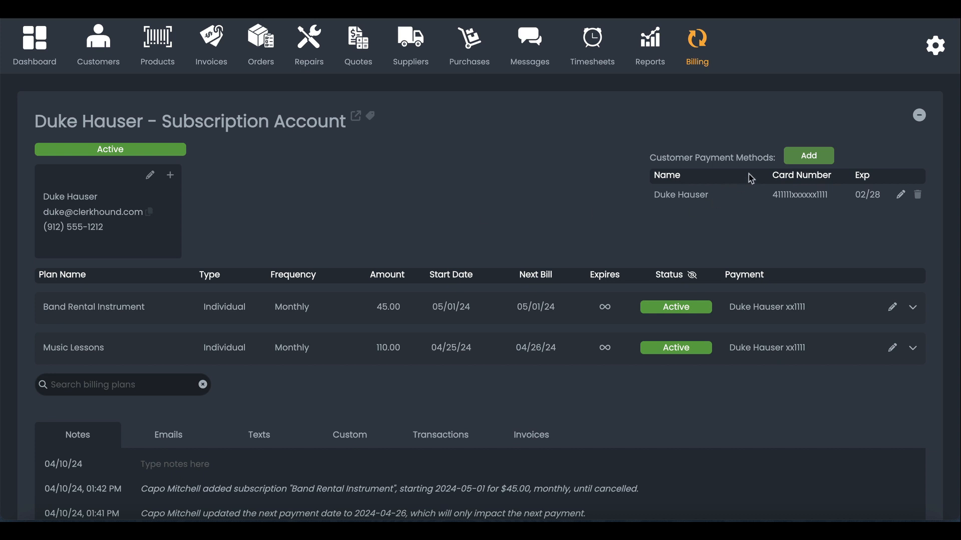
Step: Review the billing custom fields template in Settings, then return to the Recurring Billing list
{"action": "left_click", "coordinate": [931, 54]}
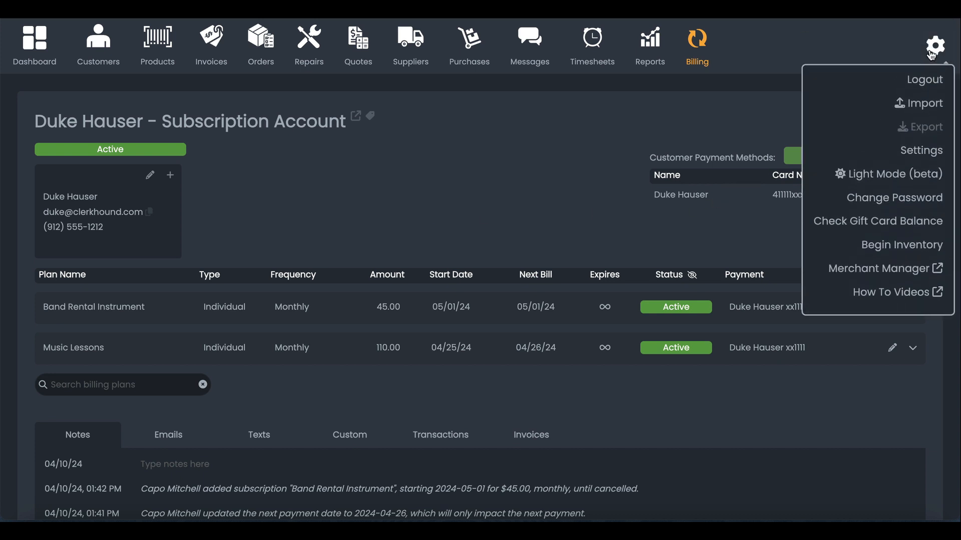
{"action": "left_click", "coordinate": [914, 152]}
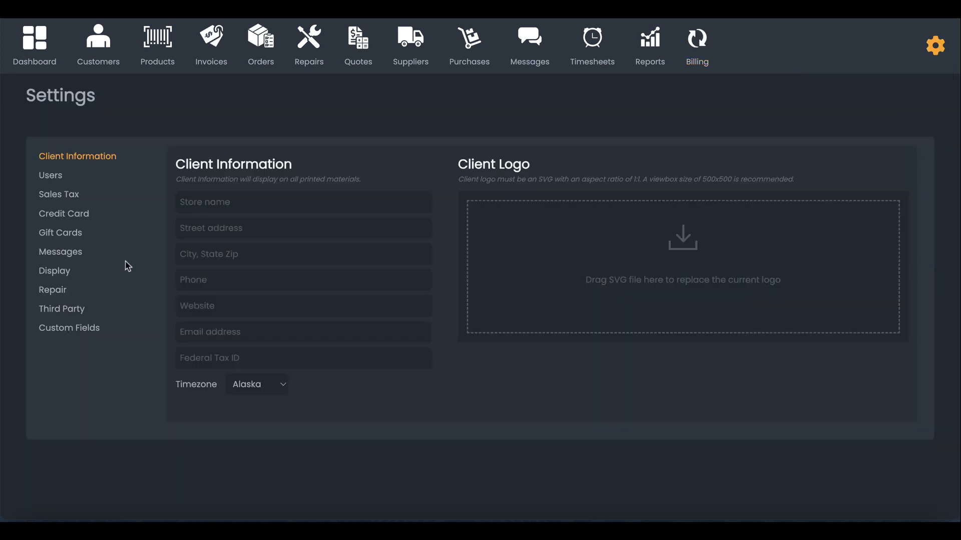
{"action": "left_click", "coordinate": [83, 332]}
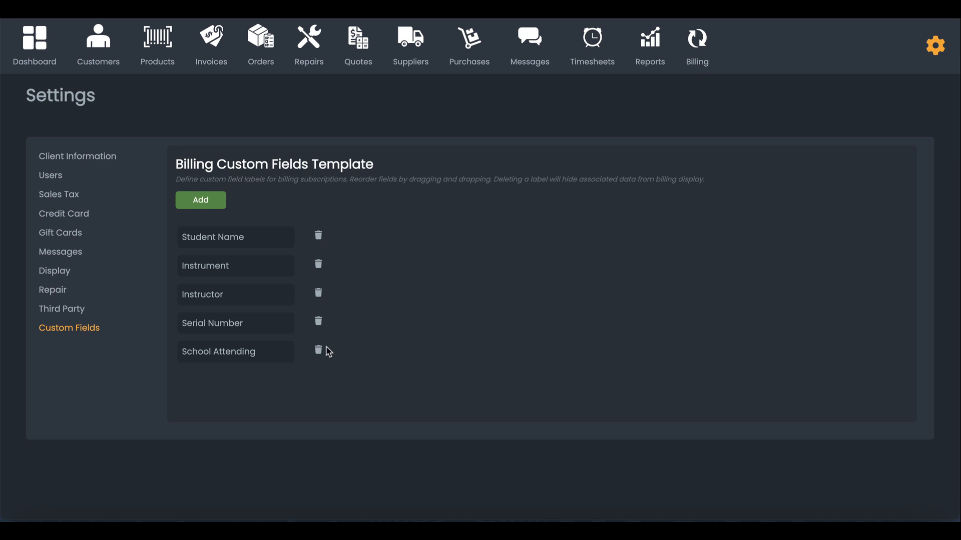
{"action": "left_click", "coordinate": [696, 48]}
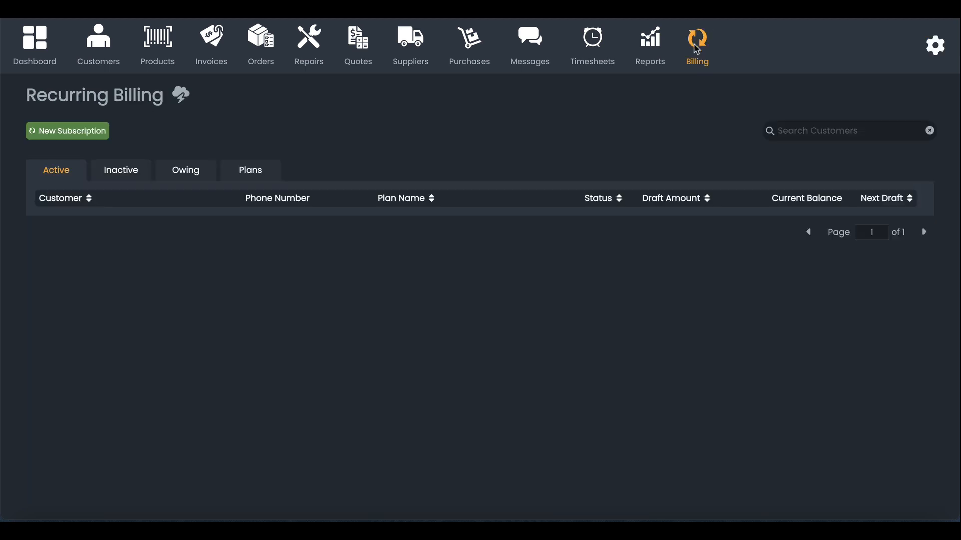